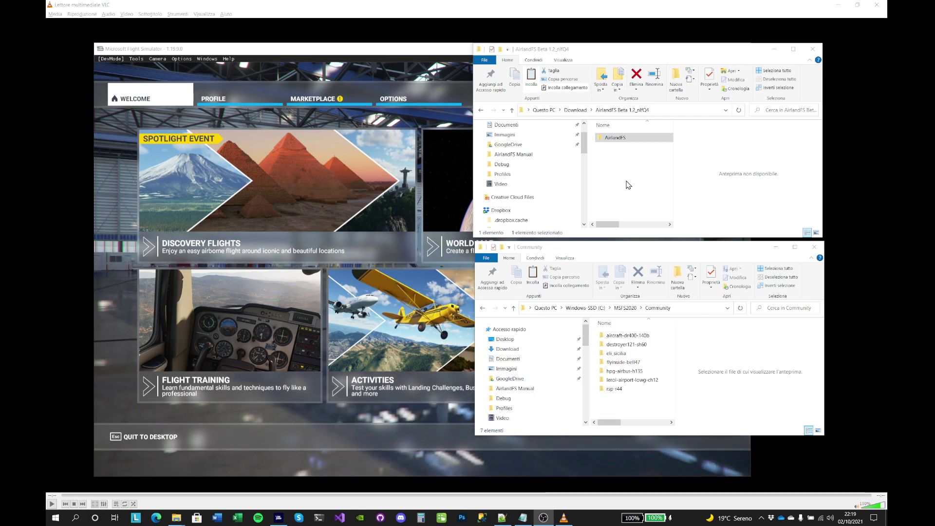
Copy the AirlandFS folder from the AirlandFS Beta 1.2 download into the MSFS2020 Community folder
click(628, 155)
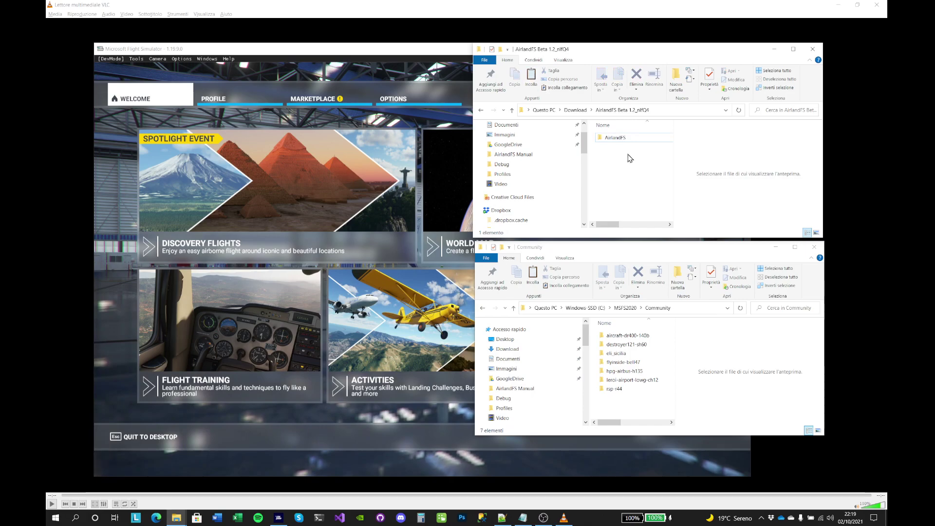
click(627, 138)
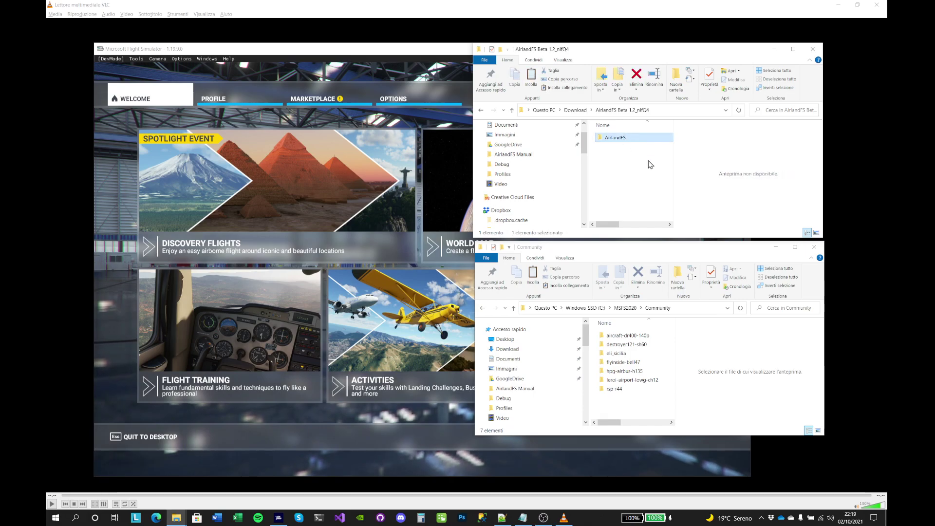
drag(634, 138, 627, 409)
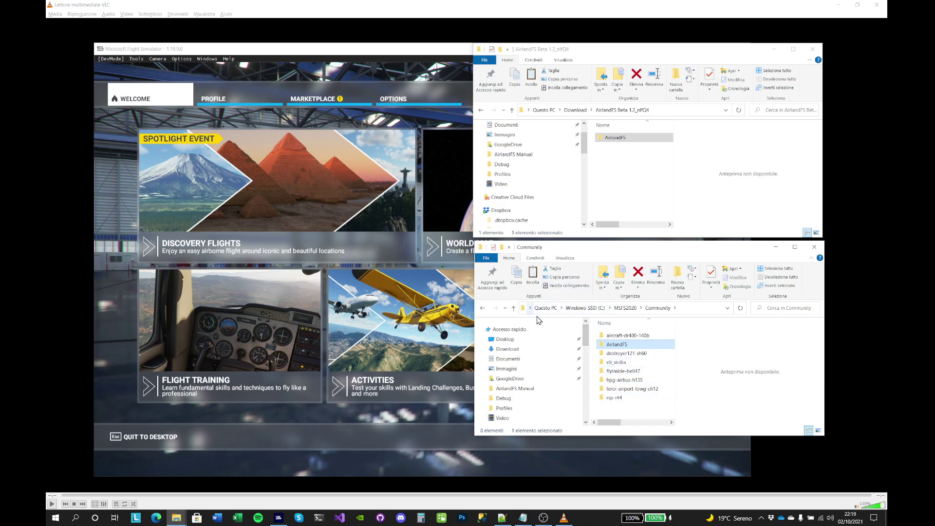
Open the copied AirlandFS folder in Community, maximize its window and turn off the preview pane
double_click(616, 344)
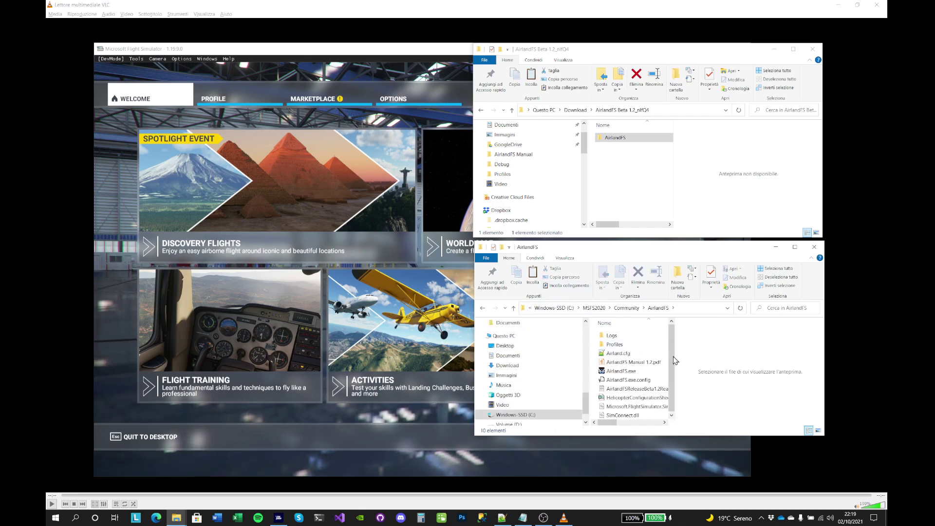
click(796, 247)
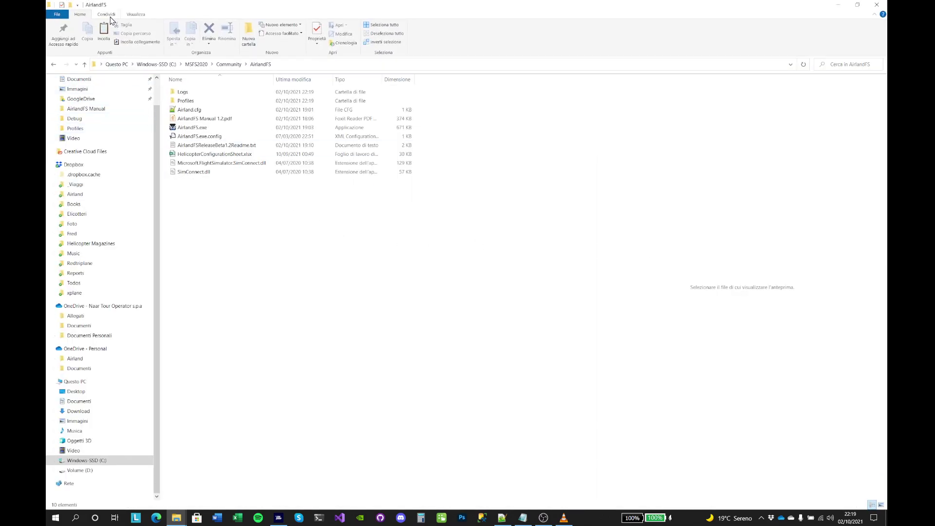
click(135, 17)
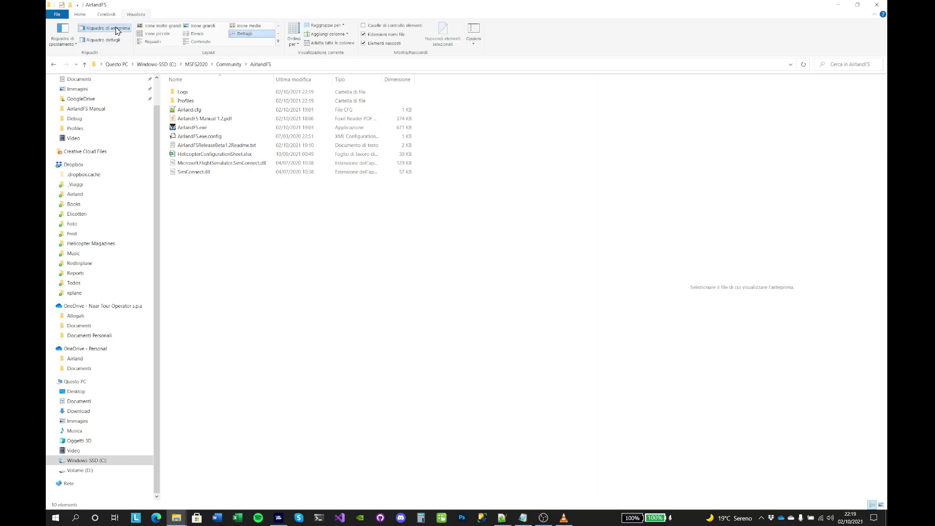
click(116, 28)
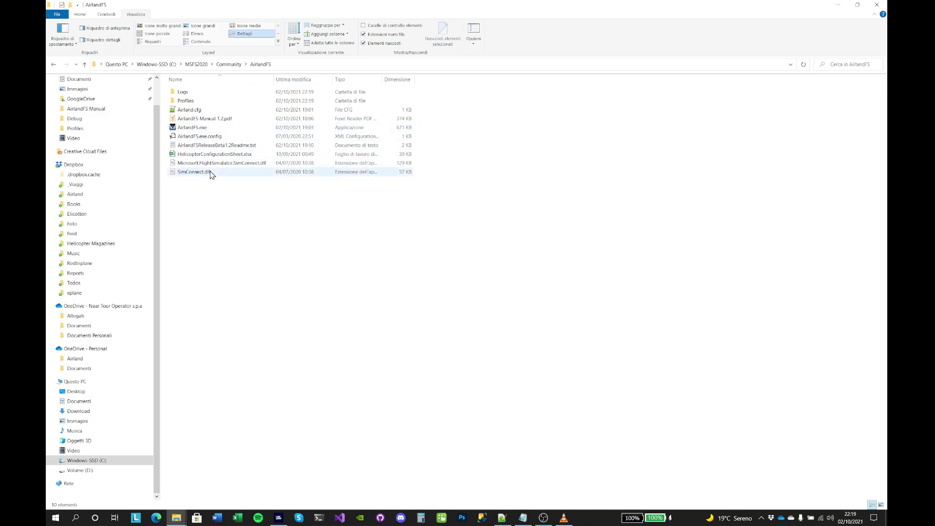
Open AirlandFS Manual 1.2.pdf and skim its introduction, installation, operating instructions and flight data pages at 100% zoom
mouse_move(215, 124)
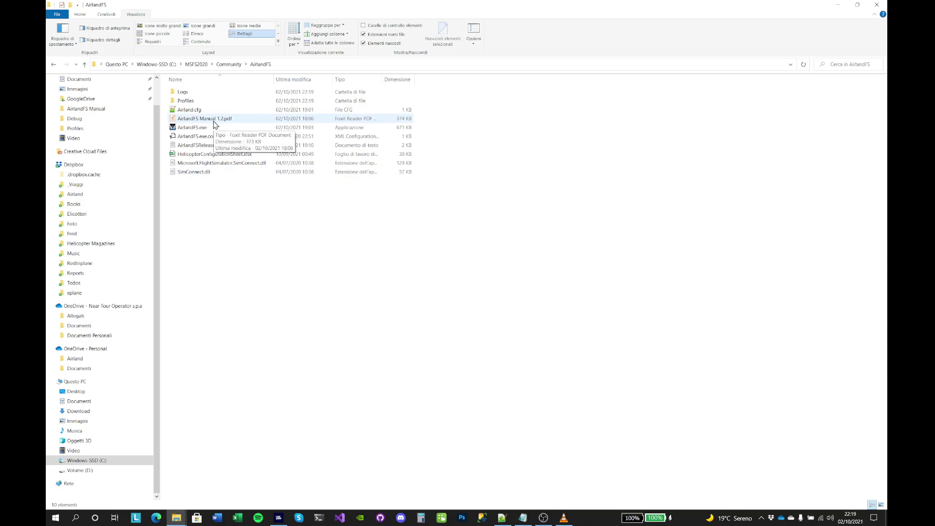
double_click(225, 121)
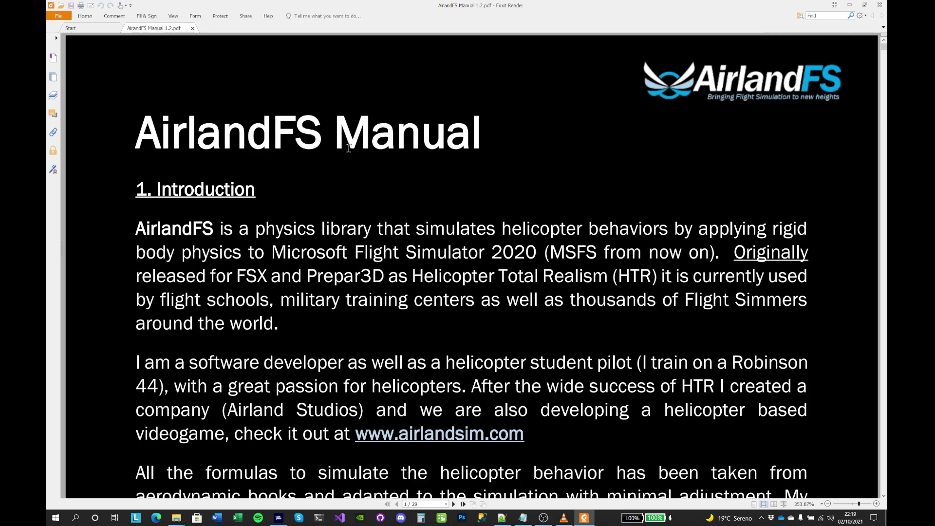
scroll(349, 148, down, 10)
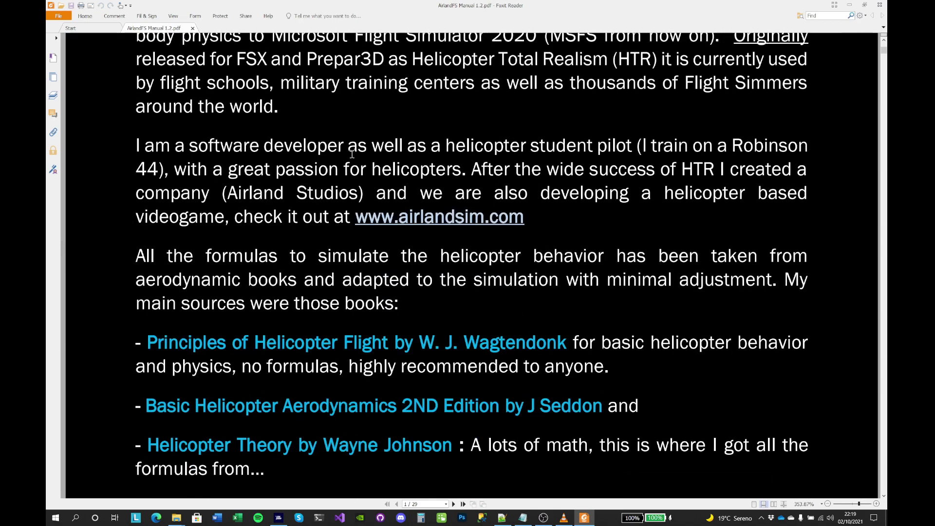
key(ctrl+1)
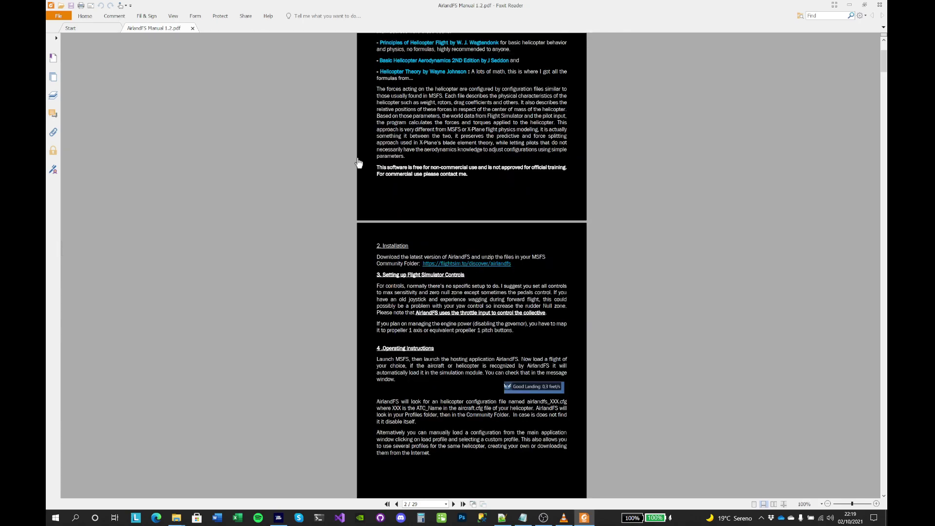
scroll(385, 166, down, 5)
scroll(399, 159, down, 5)
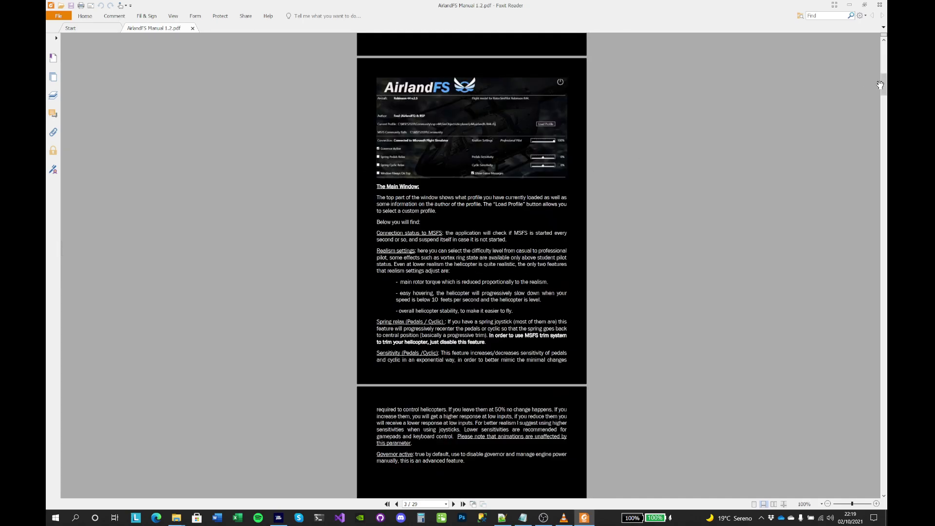
drag(884, 87, 885, 180)
scroll(734, 192, up, 8)
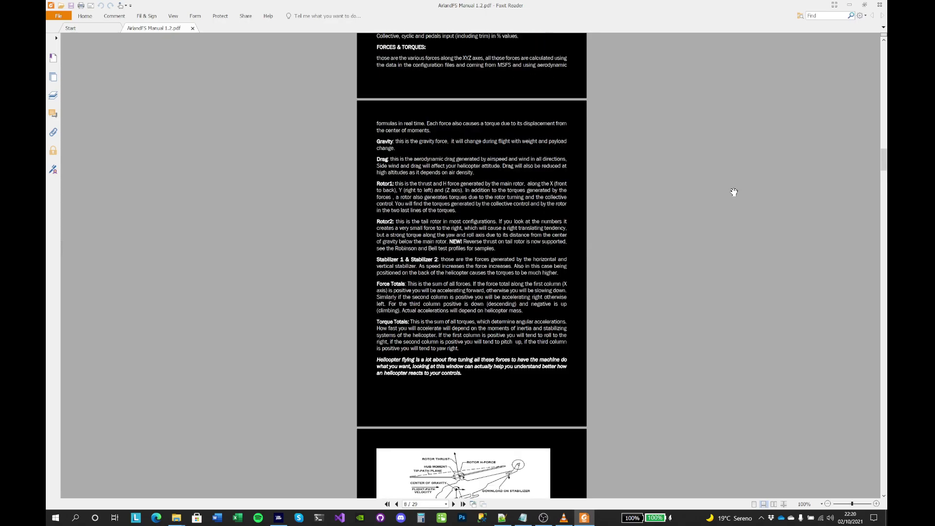
scroll(734, 192, up, 20)
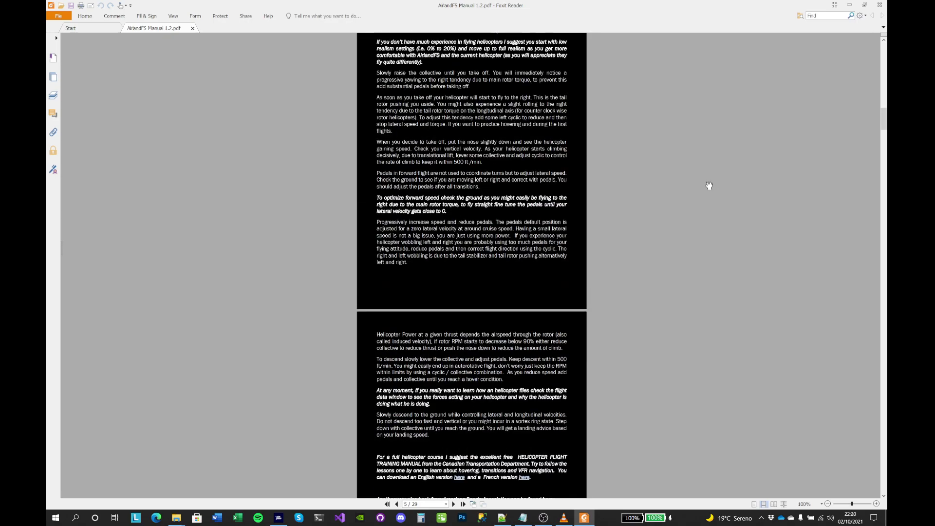
scroll(709, 186, up, 15)
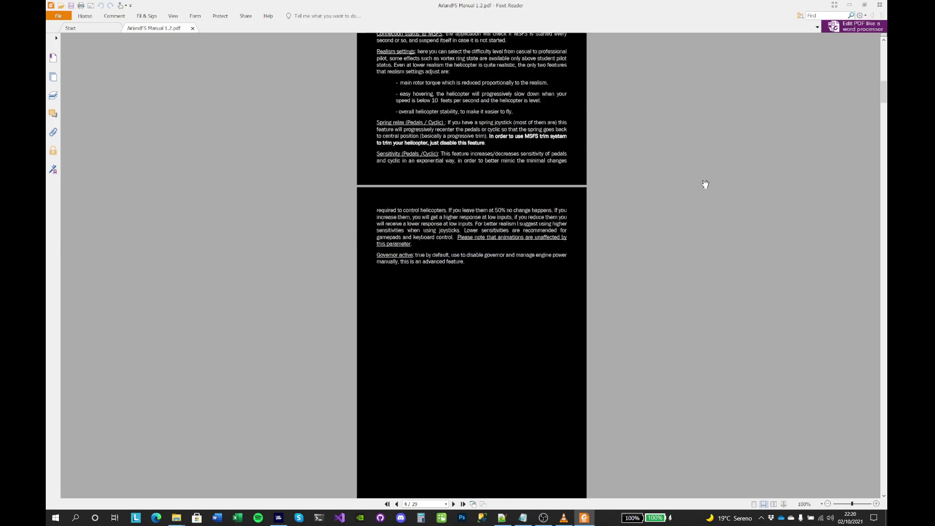
scroll(705, 184, up, 10)
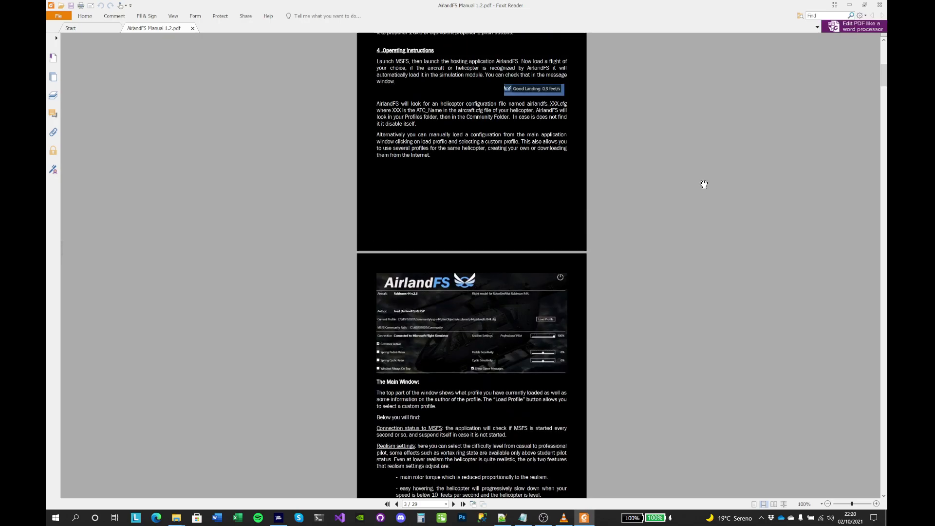
Examine the manual's Main Window section on profile loading and realism settings at 300% zoom, and close the manual
scroll(674, 216, down, 3)
scroll(674, 216, up, 6)
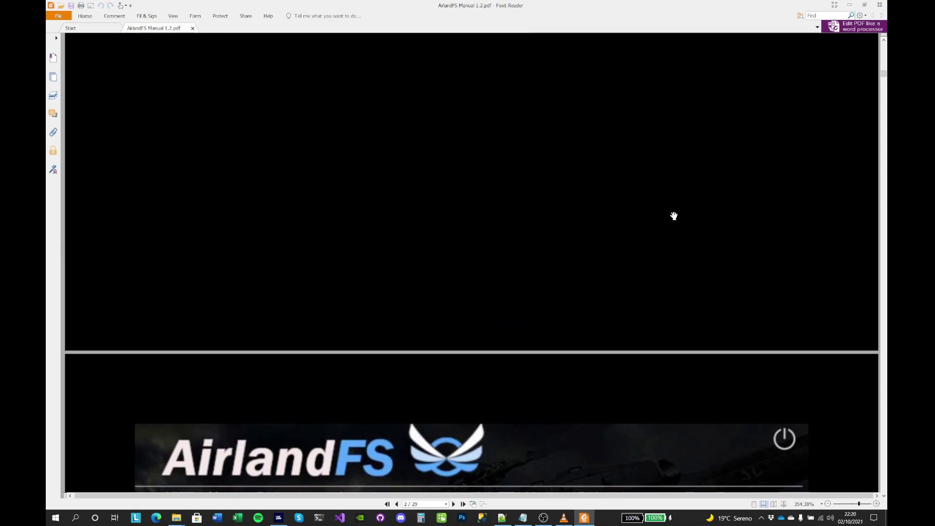
scroll(674, 216, down, 1)
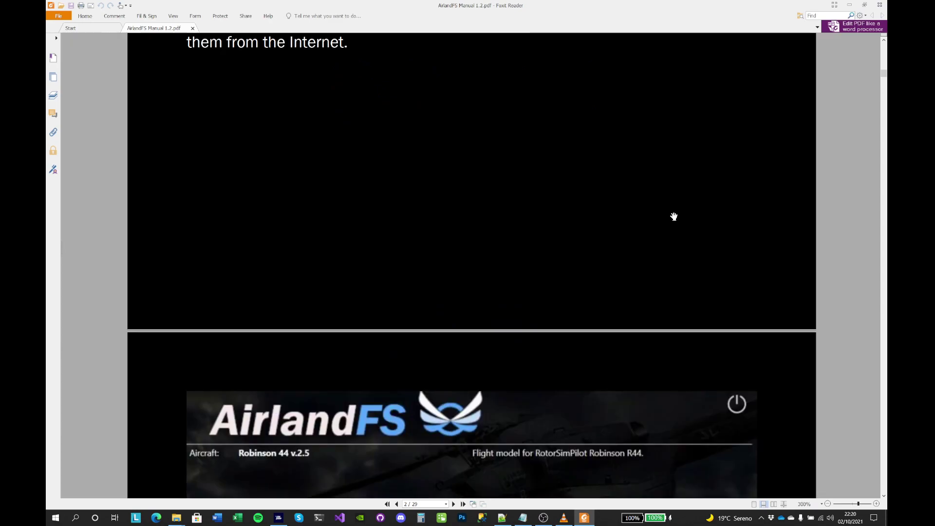
scroll(675, 217, down, 3)
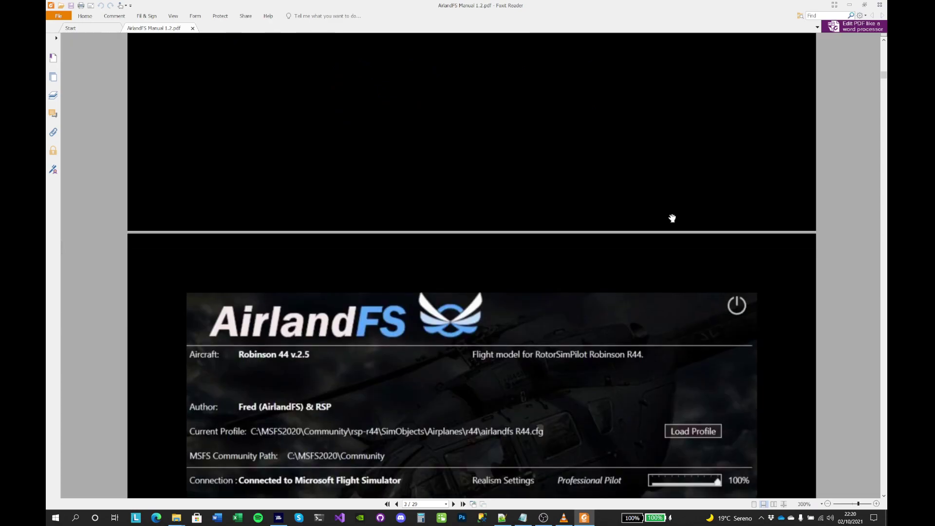
scroll(684, 216, down, 3)
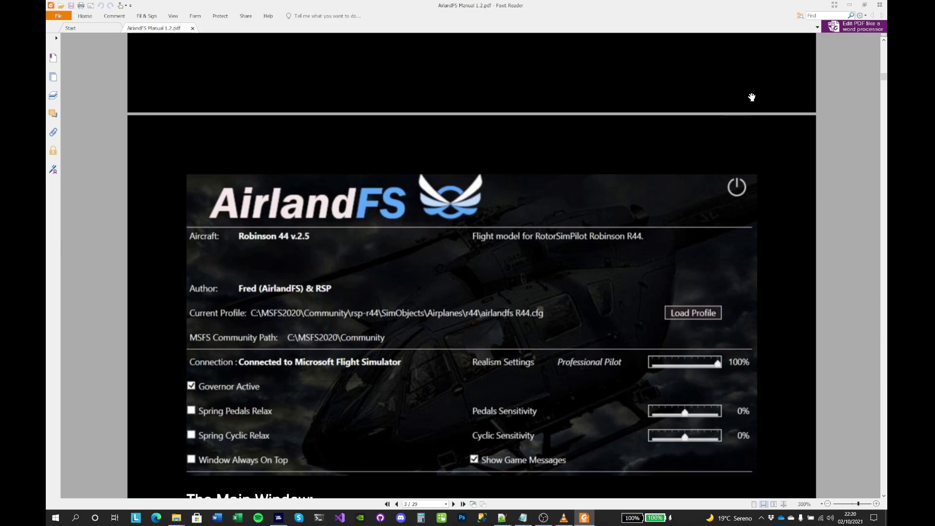
scroll(721, 108, down, 3)
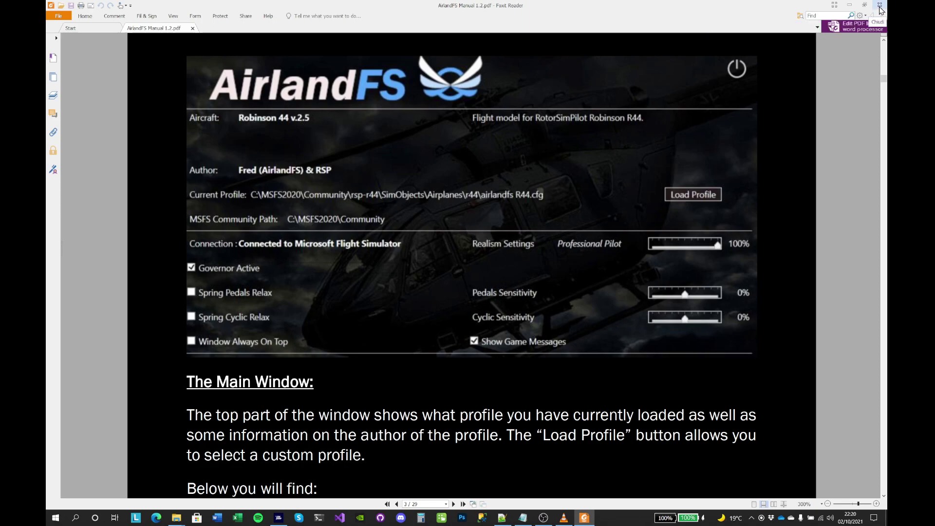
scroll(756, 171, down, 5)
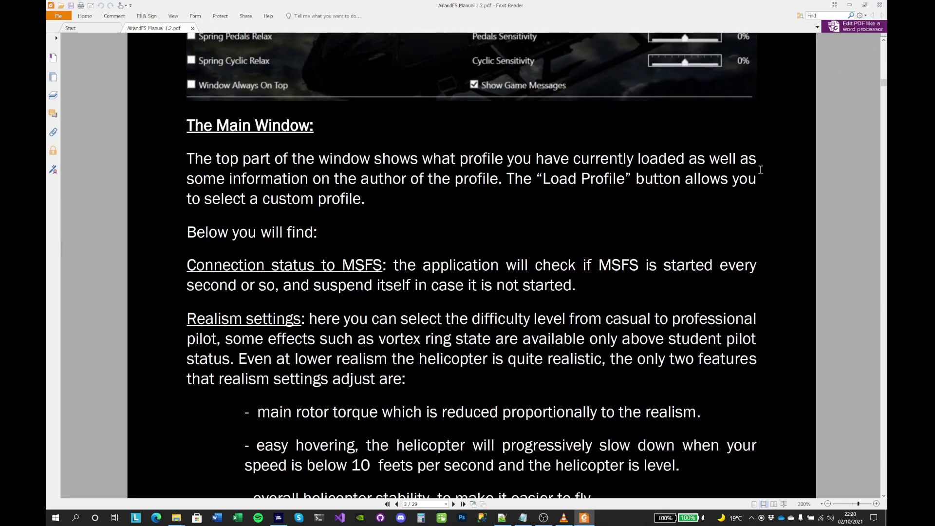
click(880, 6)
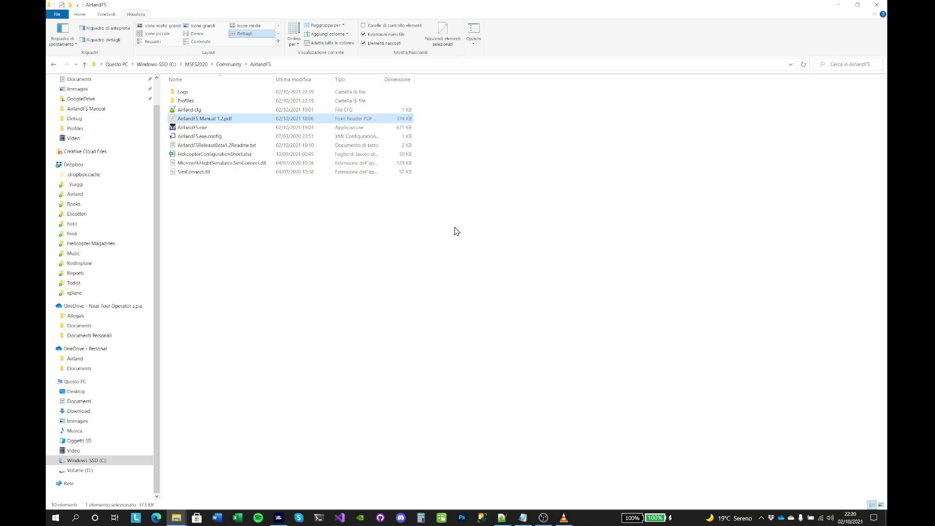
Open the Airland.cfg file from the AirlandFS folder in Notepad++
click(226, 155)
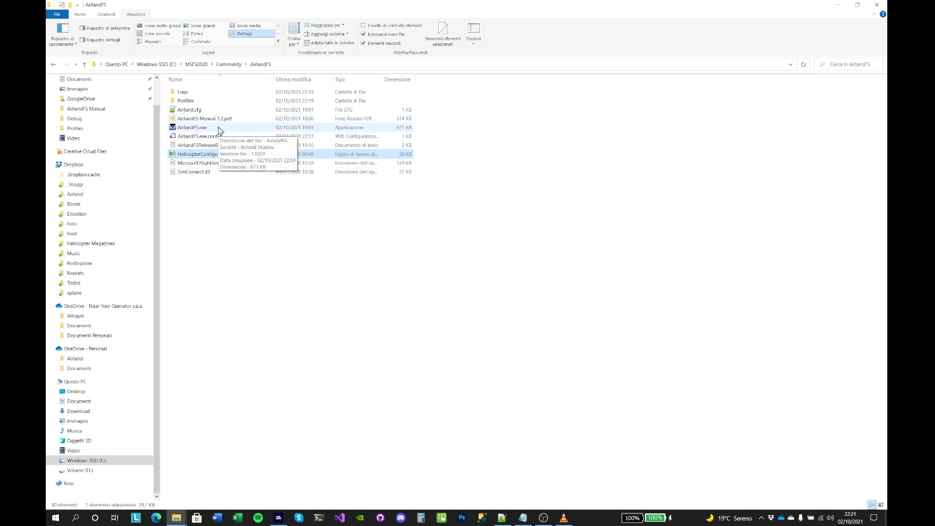
double_click(198, 111)
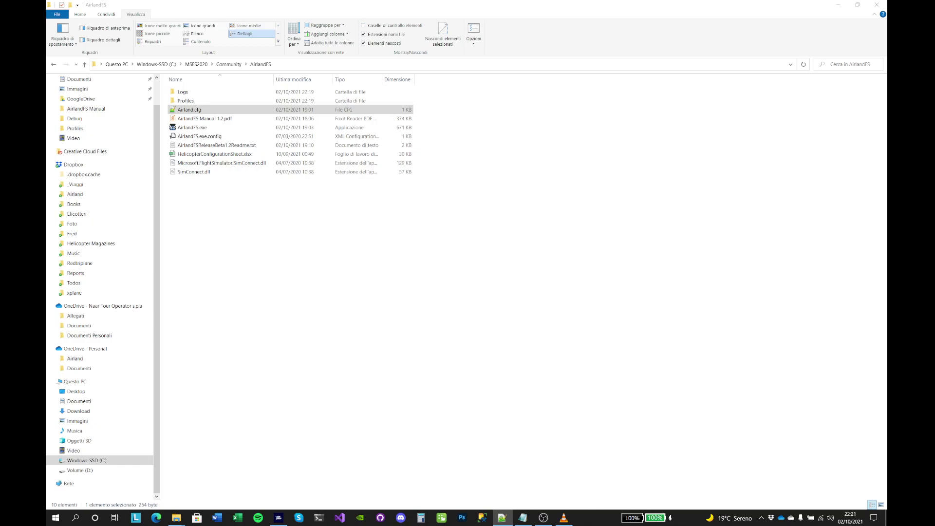
drag(553, 149, 546, 146)
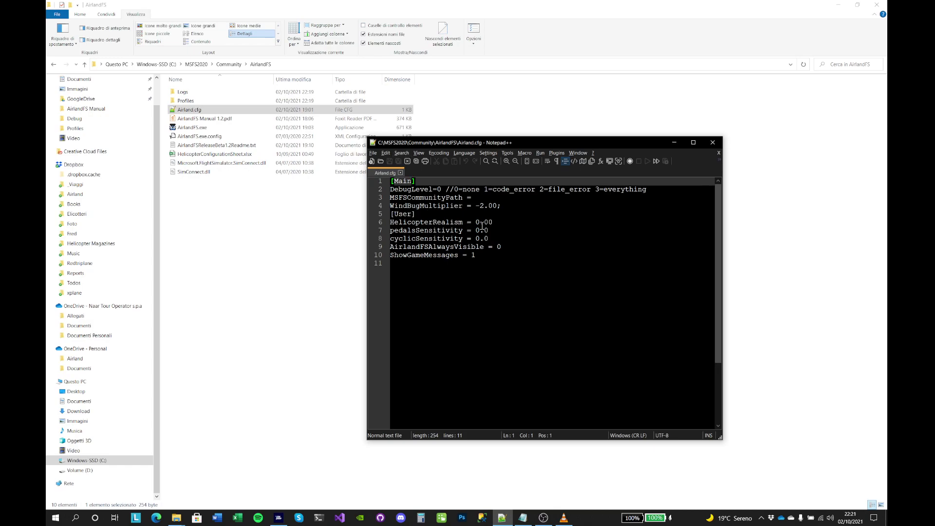
click(406, 154)
mouse_move(419, 154)
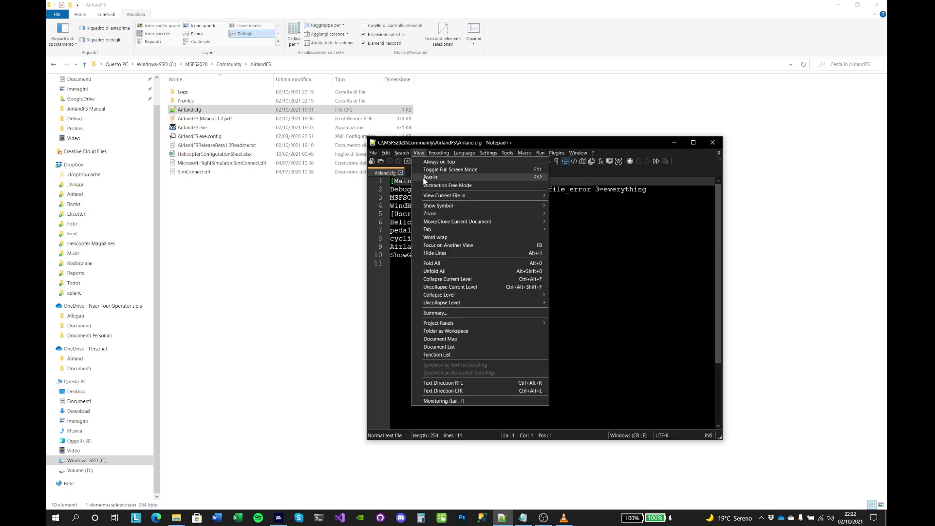
mouse_move(467, 226)
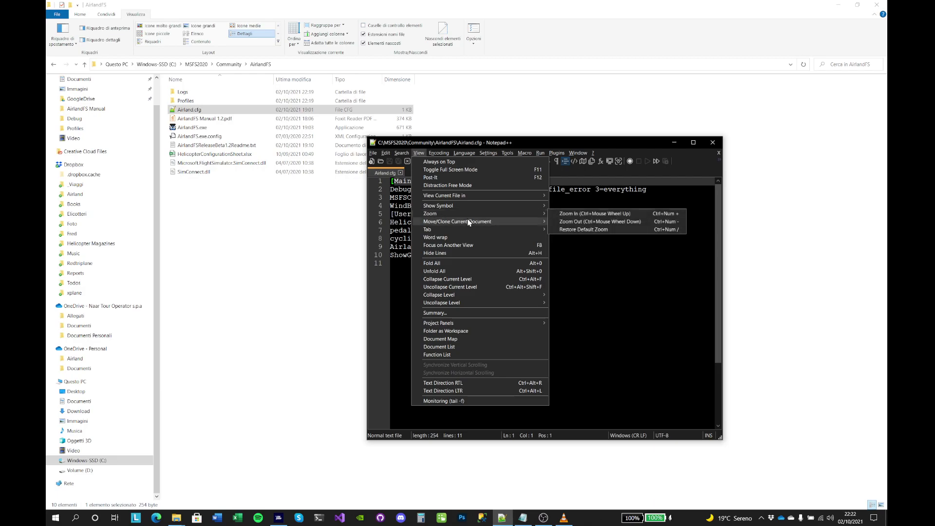
mouse_move(472, 323)
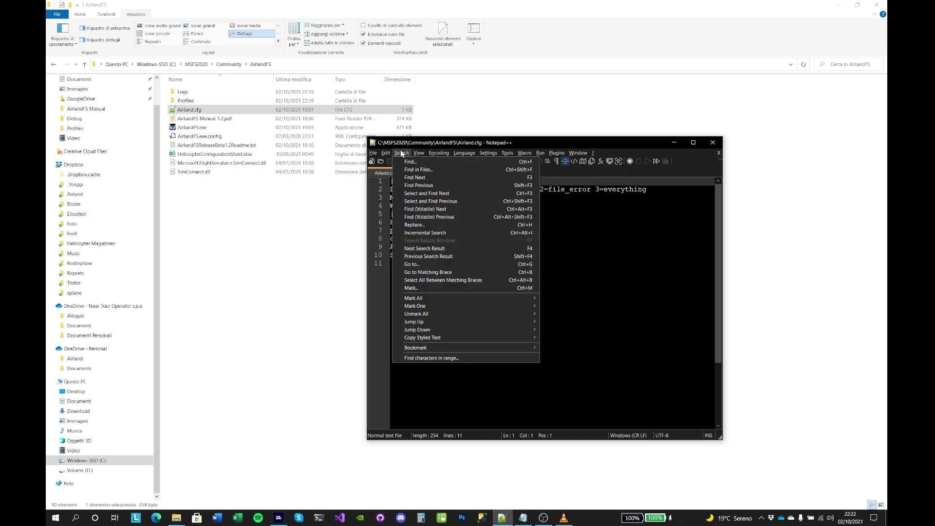
mouse_move(390, 153)
click(580, 294)
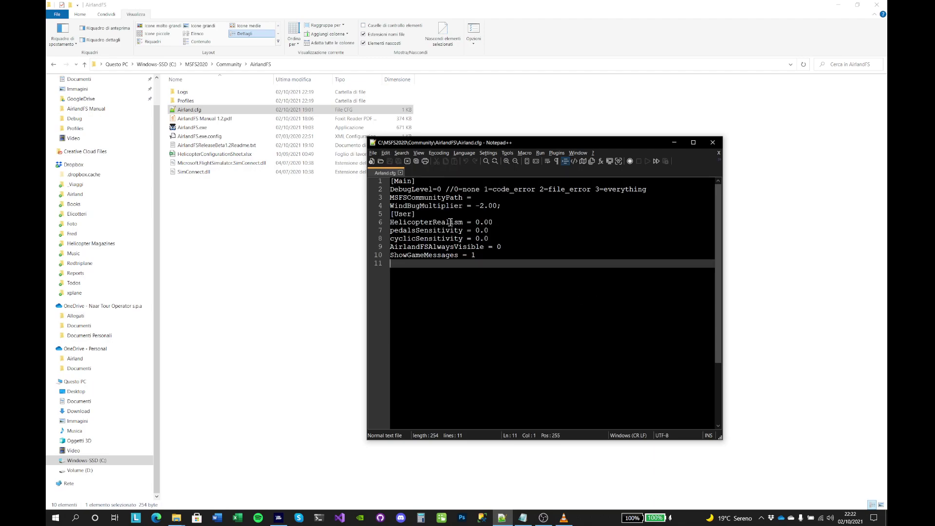
Set the syntax highlighting language of Airland.cfg to the INI file format
click(438, 153)
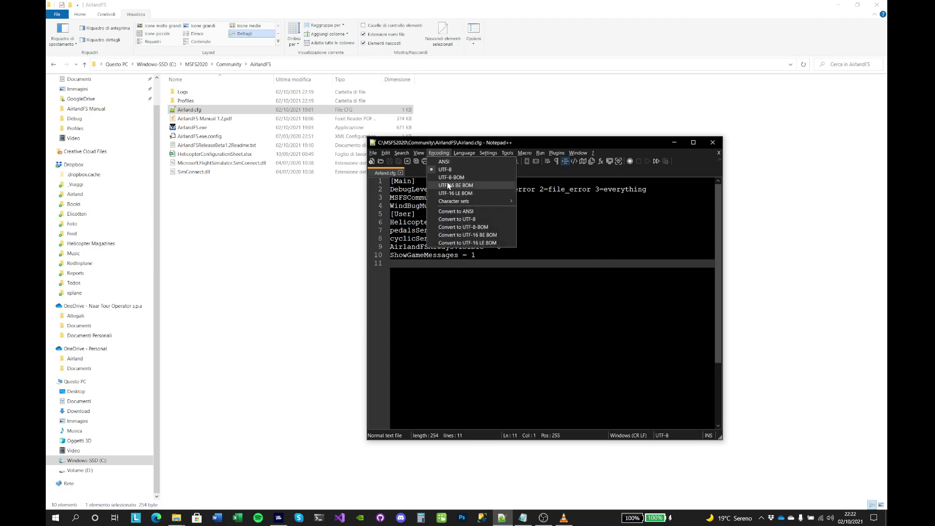
mouse_move(467, 154)
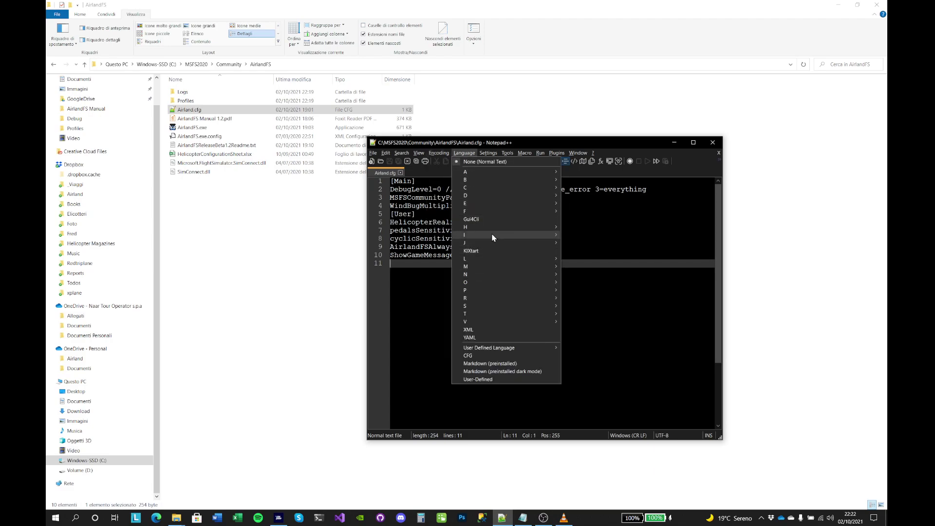
mouse_move(492, 236)
click(583, 235)
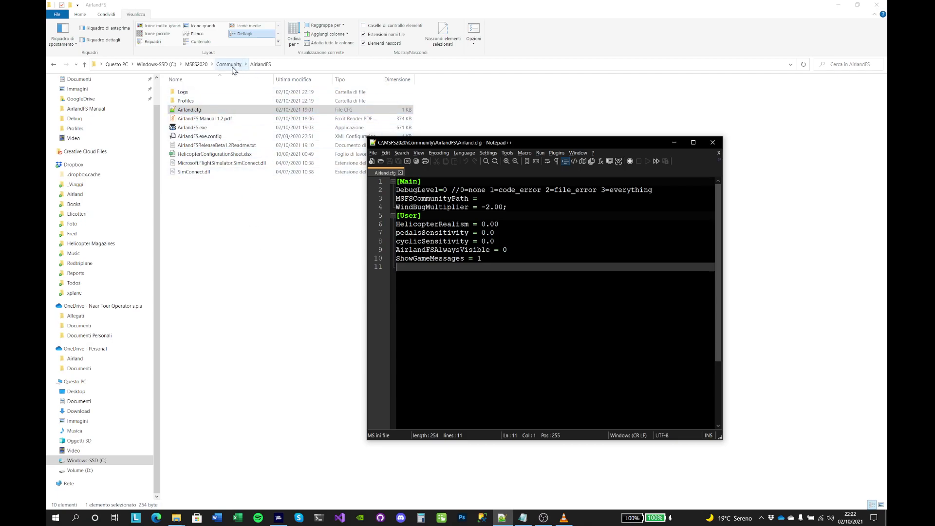
Launch AirlandFS.exe from the AirlandFS folder, then return to Notepad++ and reload Airland.cfg with the automatically written community path
click(488, 198)
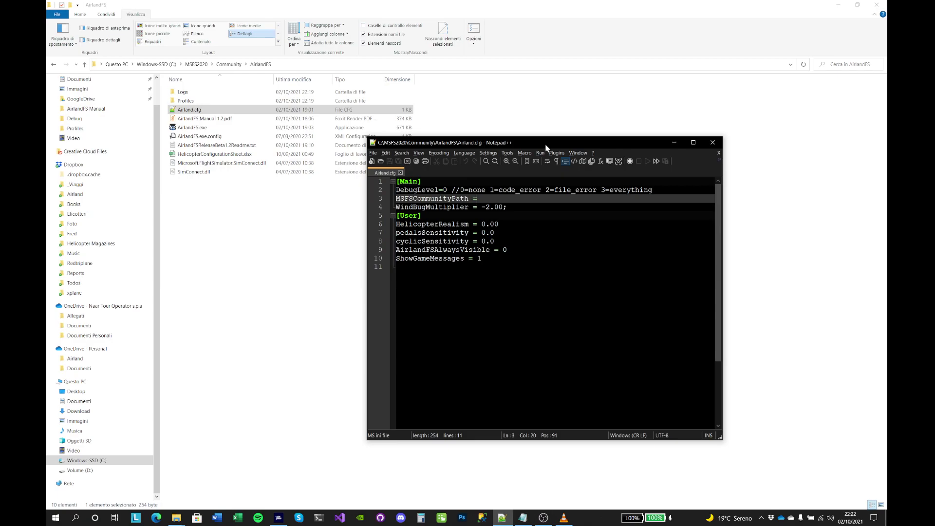
drag(551, 144, 601, 143)
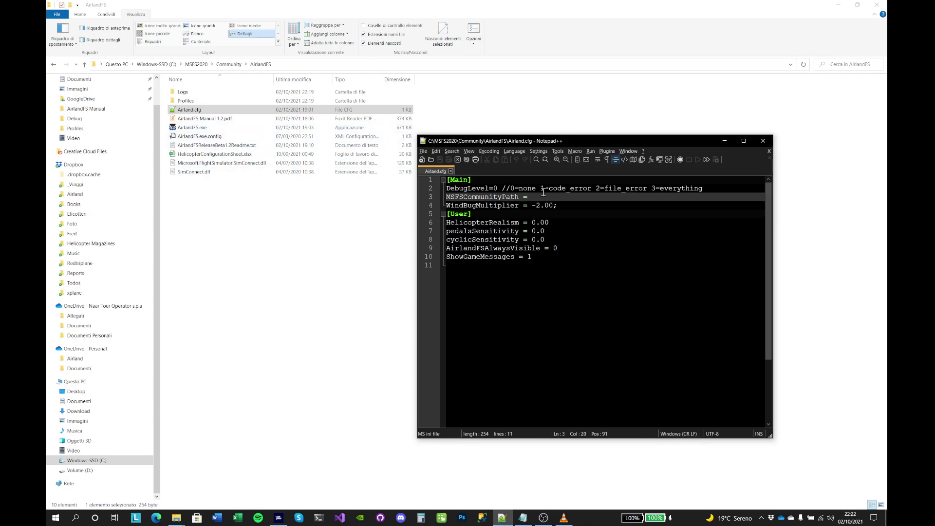
double_click(213, 129)
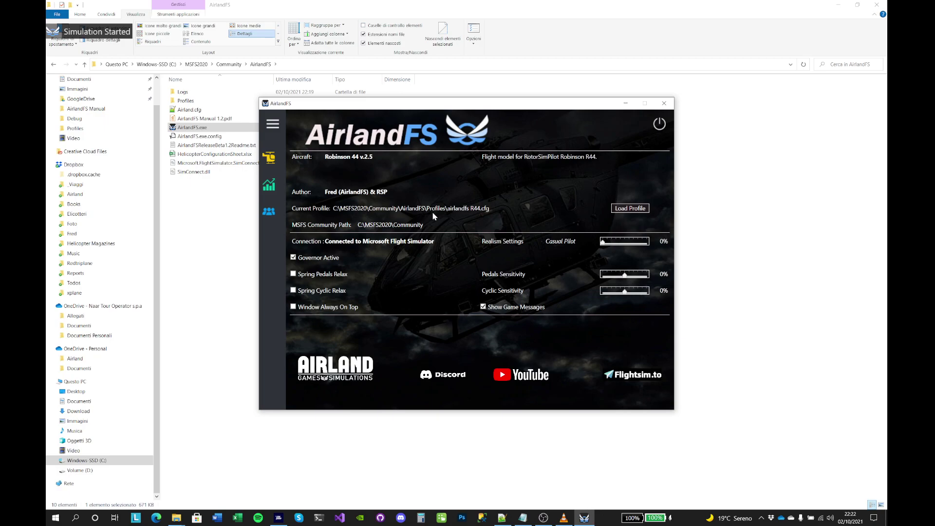
key(alt+Tab)
key(alt+Tab)
key(alt+Tab)
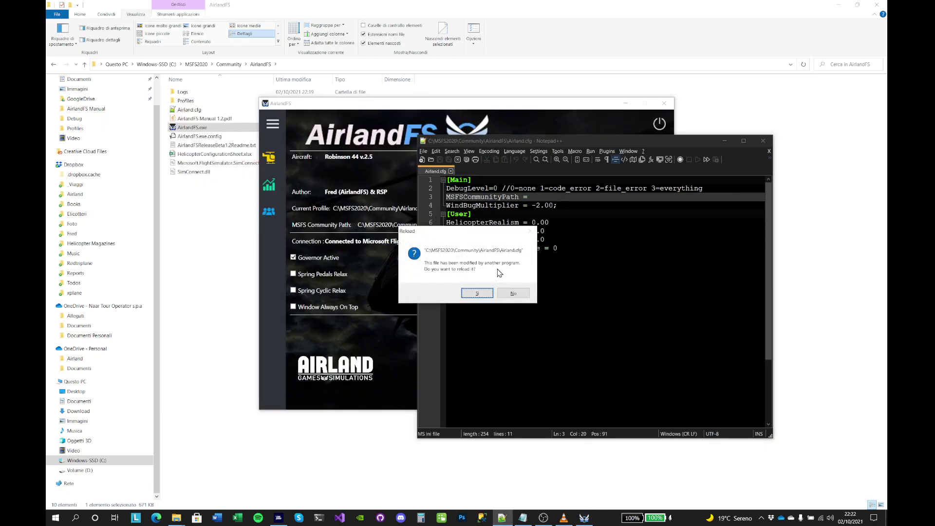
click(478, 294)
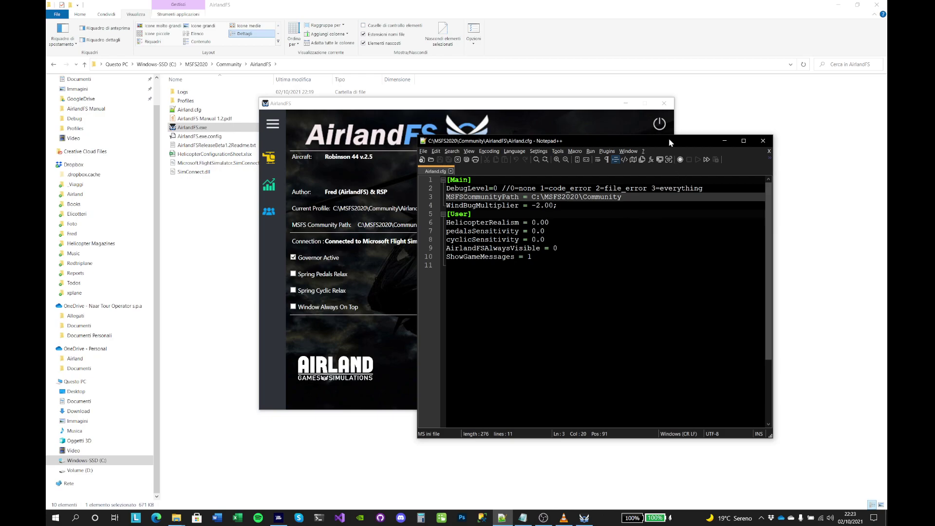
Arrange AirlandFS and Notepad++ side by side, set the helicopter realism to 100%, and reload Airland.cfg in Notepad++
drag(668, 136, 767, 154)
drag(500, 106, 353, 138)
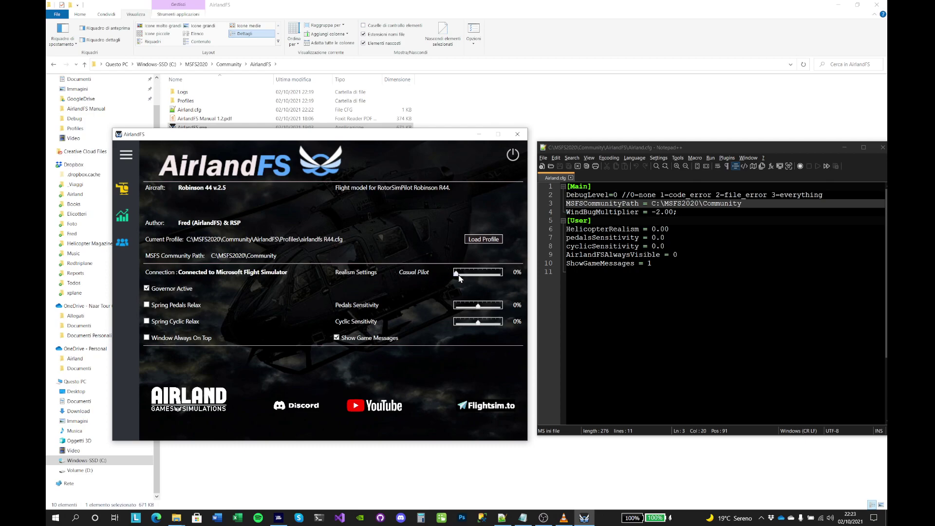
mouse_move(457, 274)
mouse_down()
mouse_move(510, 278)
mouse_move(453, 282)
mouse_up()
drag(457, 274, 504, 278)
click(736, 152)
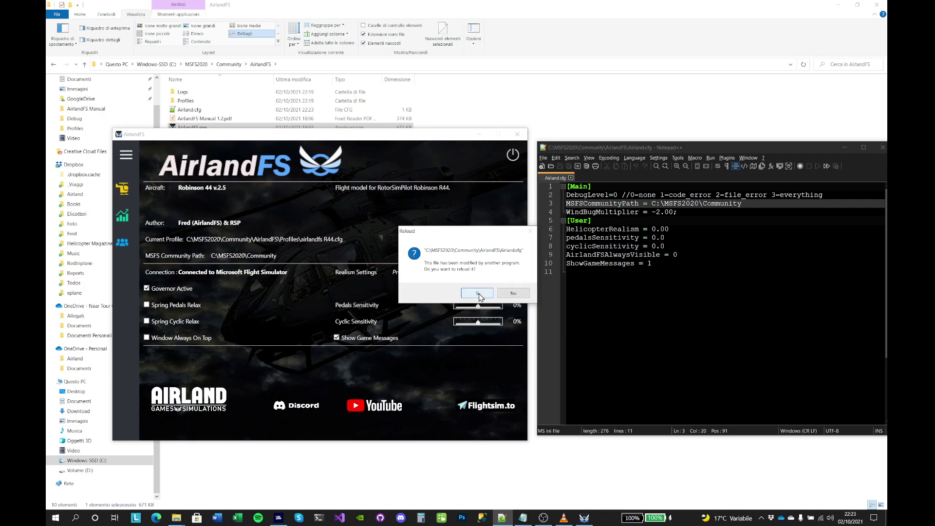
click(480, 294)
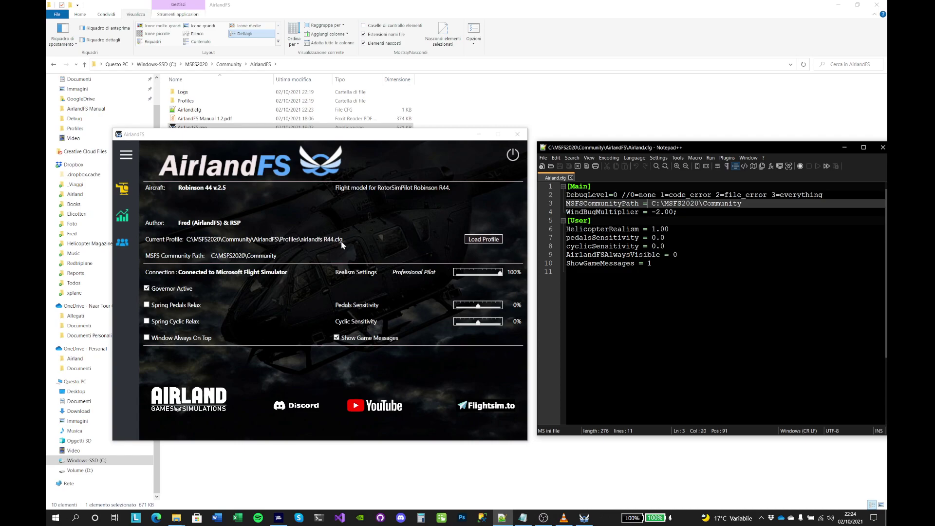
Locate airlandfs_R44.cfg in the AirlandFS Profiles folder, and switch to Microsoft Flight Simulator
double_click(186, 100)
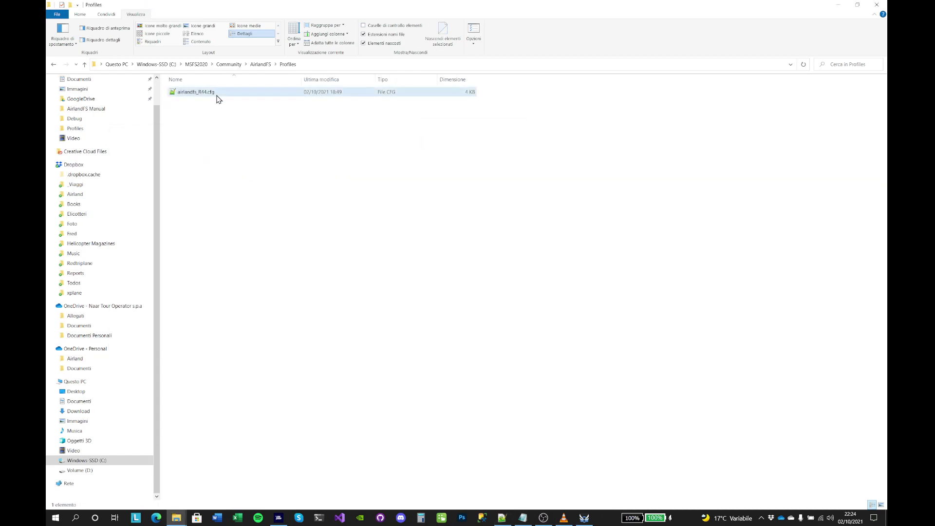
click(214, 94)
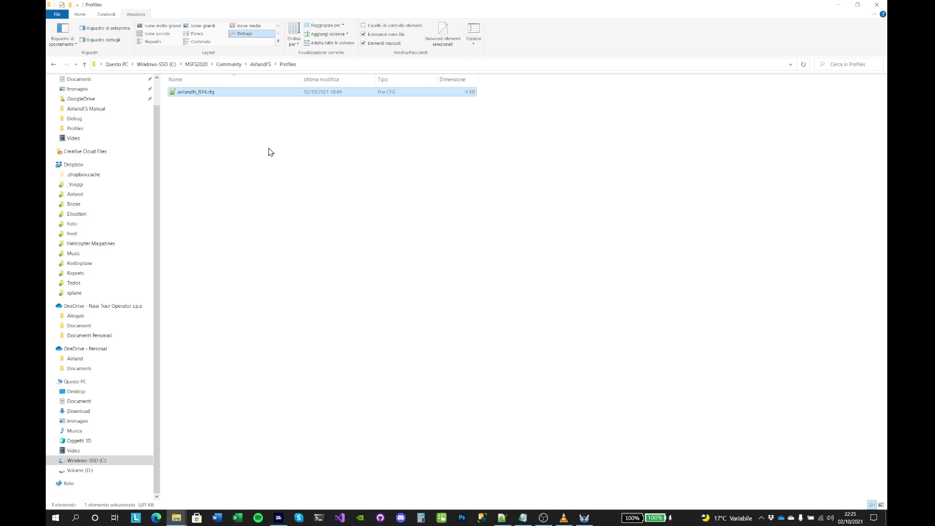
key(alt+Tab)
key(alt+Tab)
key(alt+Tab)
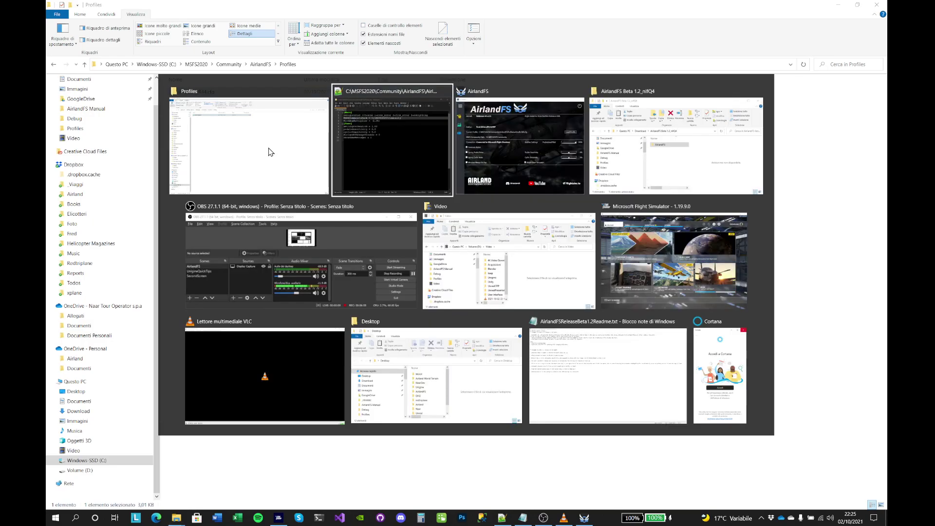
key(alt+Tab)
key(alt+Tab)
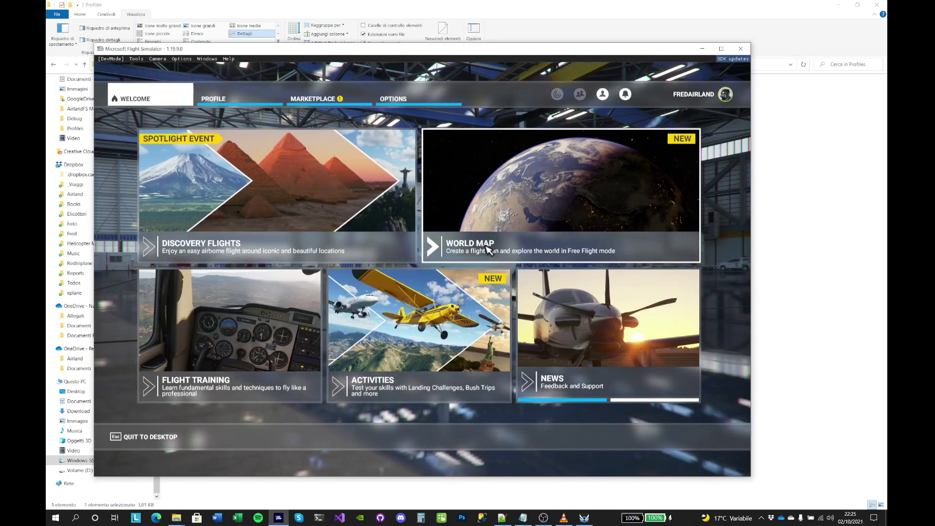
Open the world map and choose the Sikorsky SH-60 from the Others aircraft category
click(488, 250)
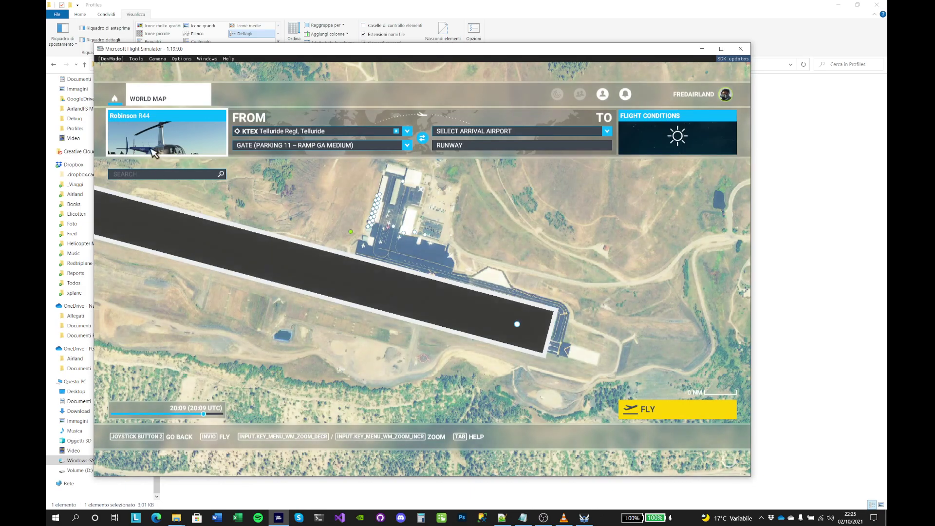
click(165, 142)
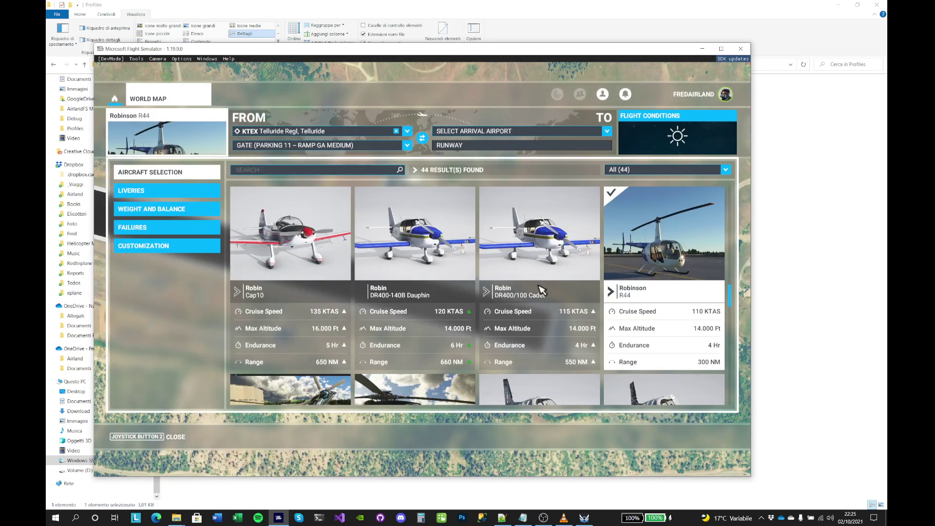
click(709, 171)
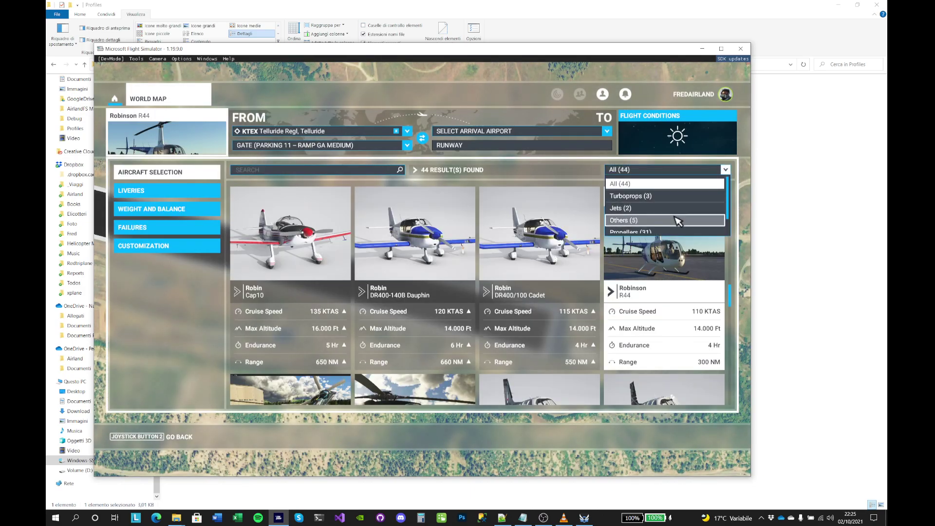
scroll(678, 222, down, 2)
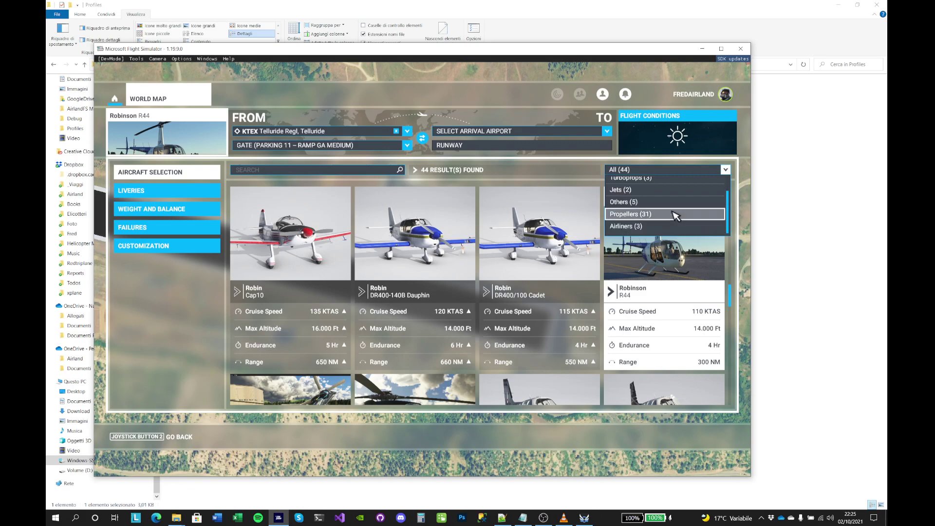
click(633, 202)
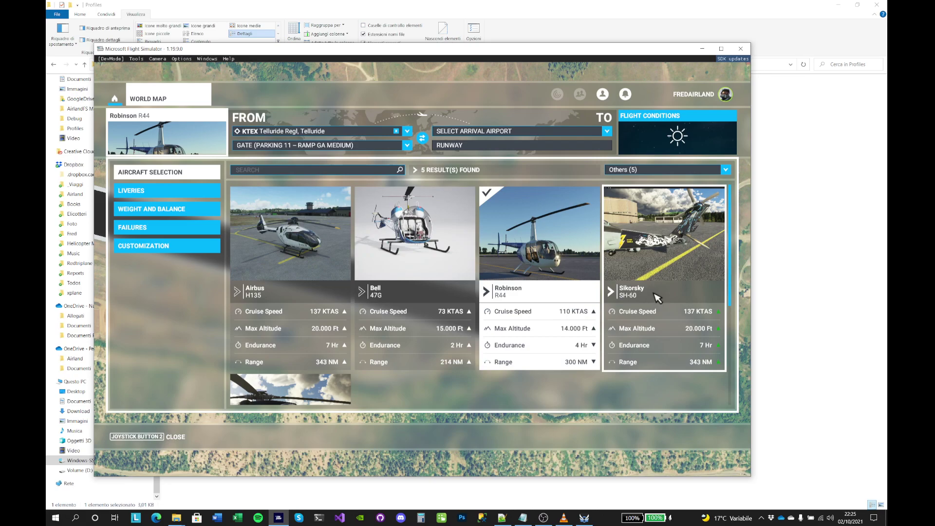
click(658, 298)
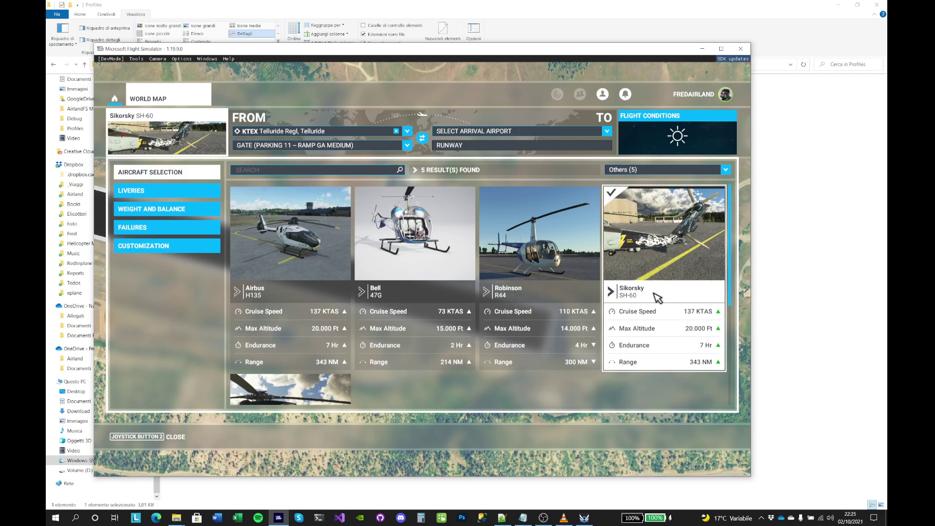
click(138, 438)
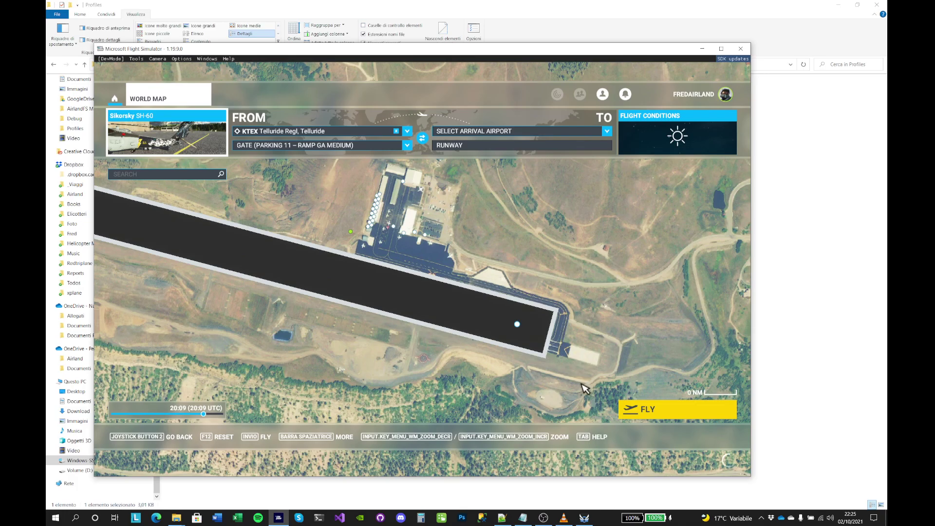
Start the flight with the Sikorsky SH-60 and switch to AirlandFS to check the loaded profile
click(658, 412)
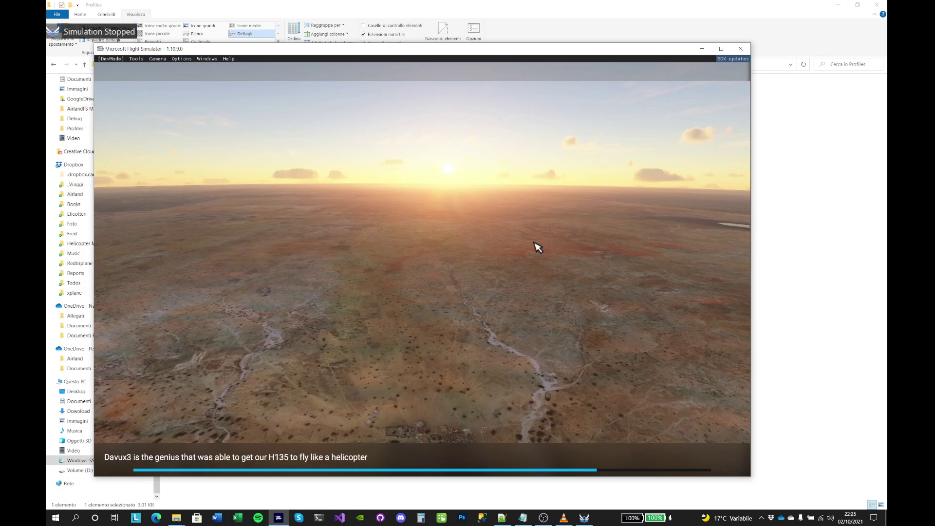
key(alt+Tab)
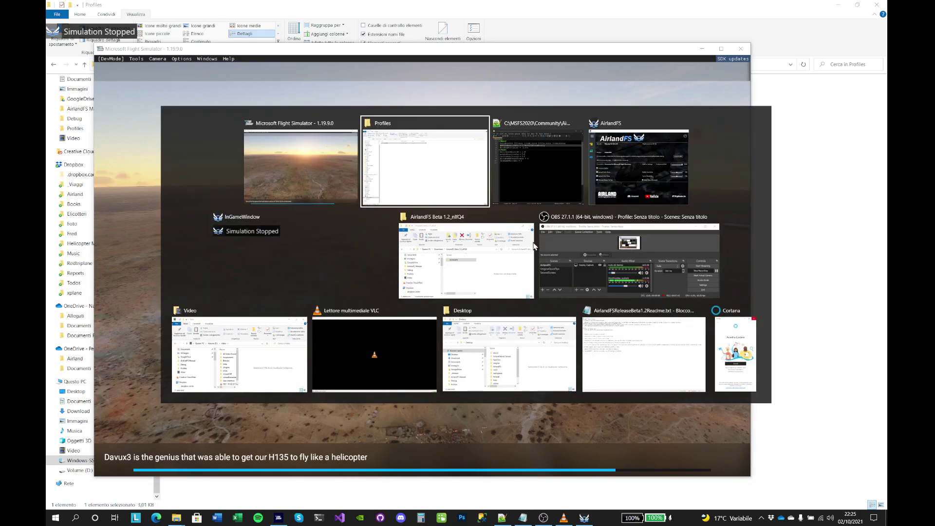
key(alt+Tab)
key(alt+Tab)
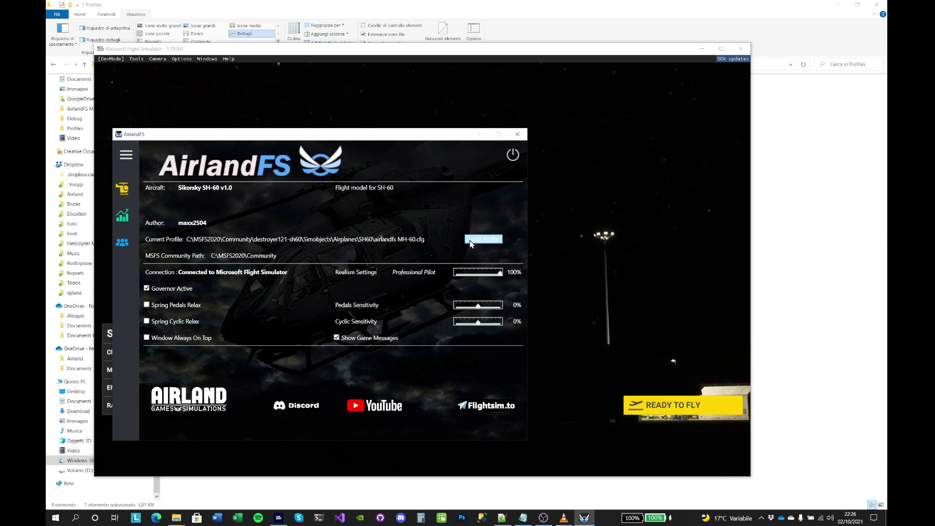
Return to Microsoft Flight Simulator and leave the SH-60 flight for the main menu
click(570, 232)
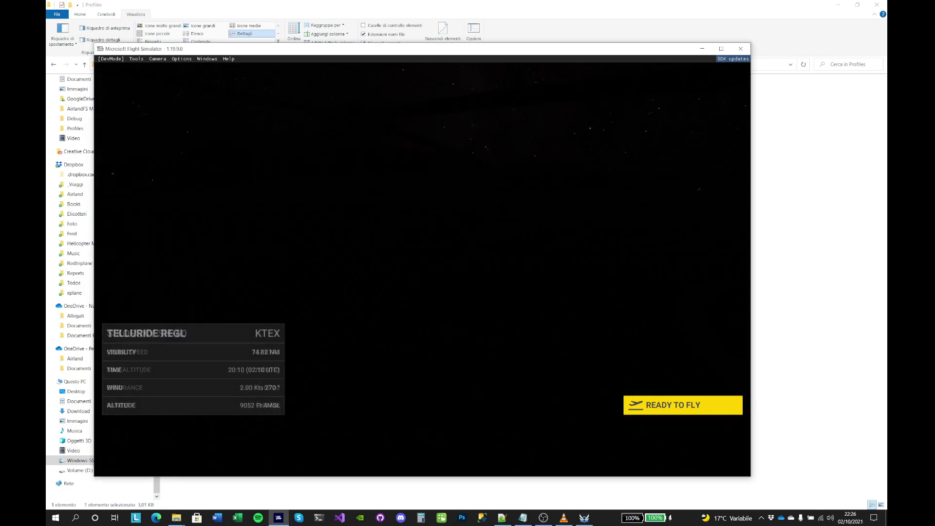
key(Escape)
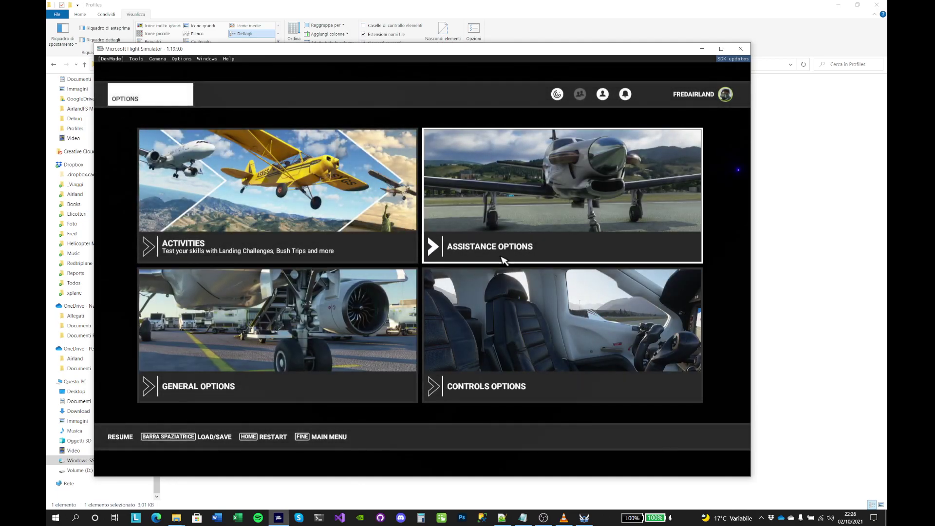
click(336, 437)
click(361, 311)
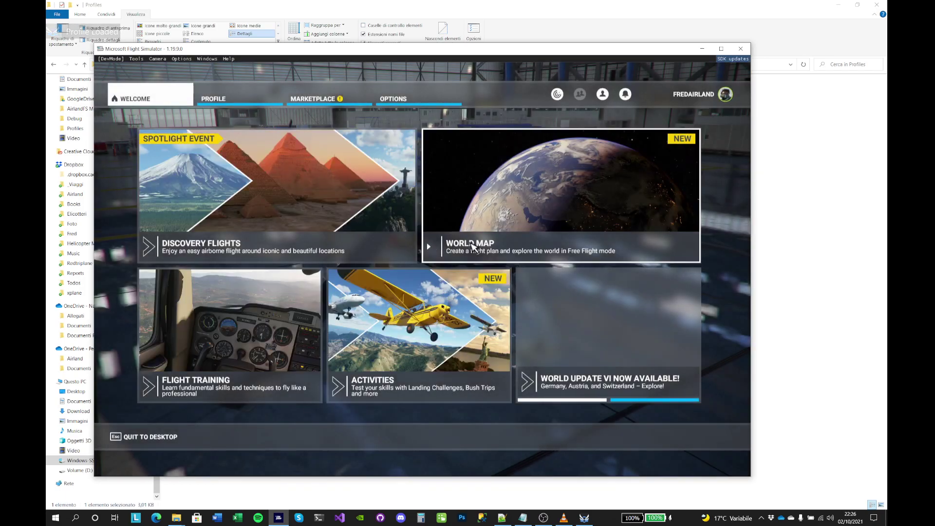
Open the world map and select the Robinson R44 from the Others aircraft category
click(475, 248)
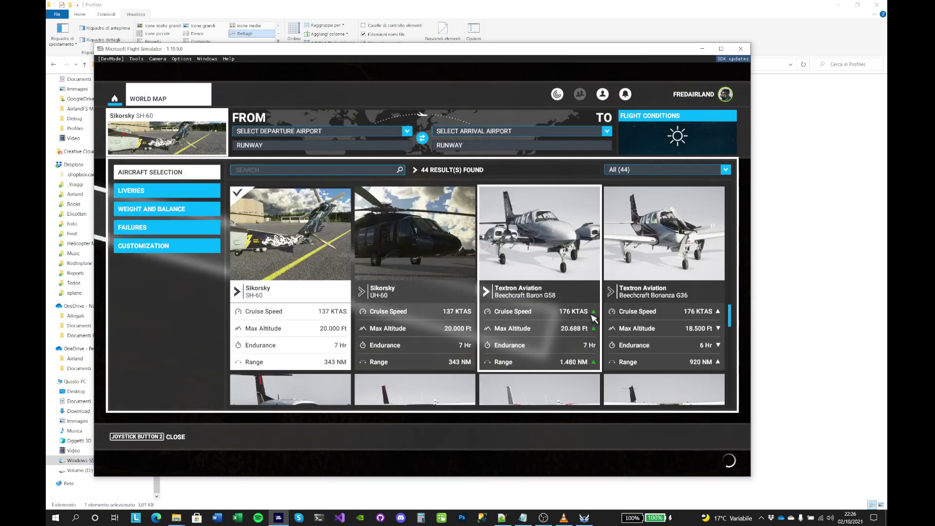
scroll(682, 273, down, 2)
scroll(695, 282, up, 1)
click(678, 169)
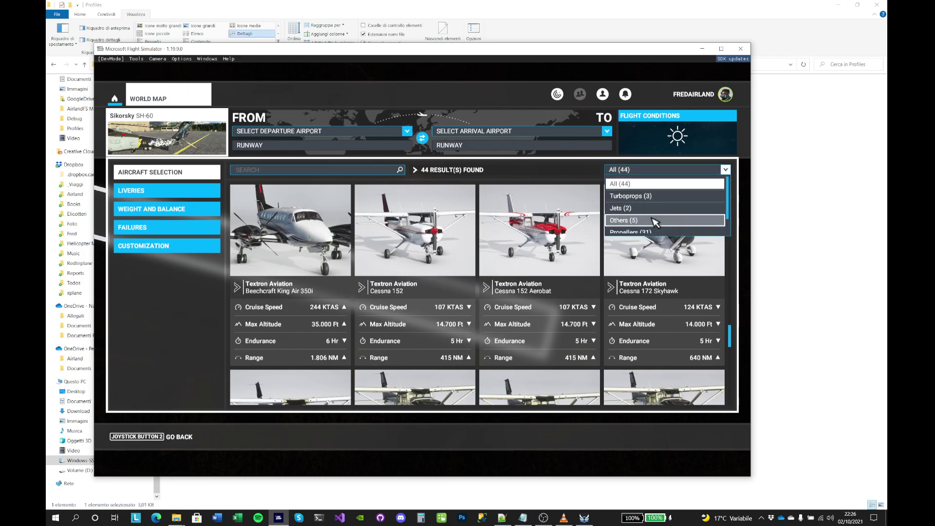
click(658, 221)
click(530, 281)
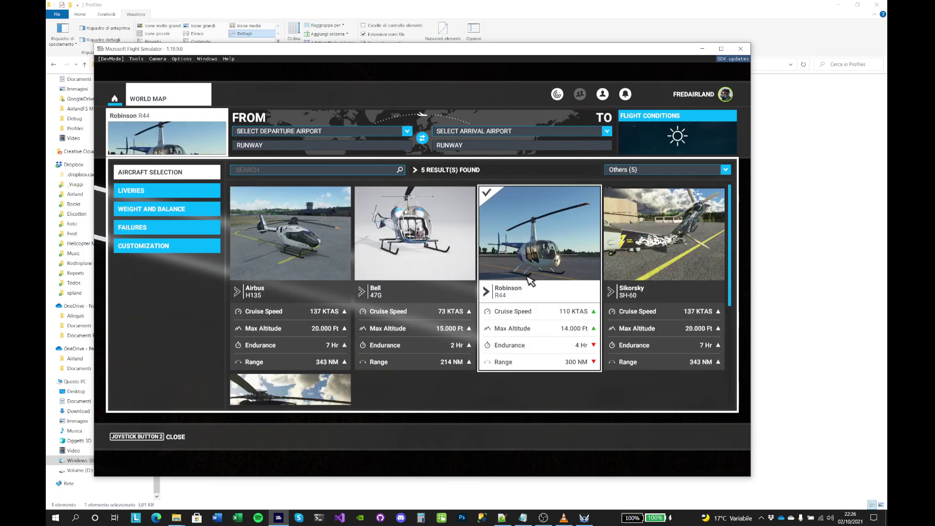
click(174, 437)
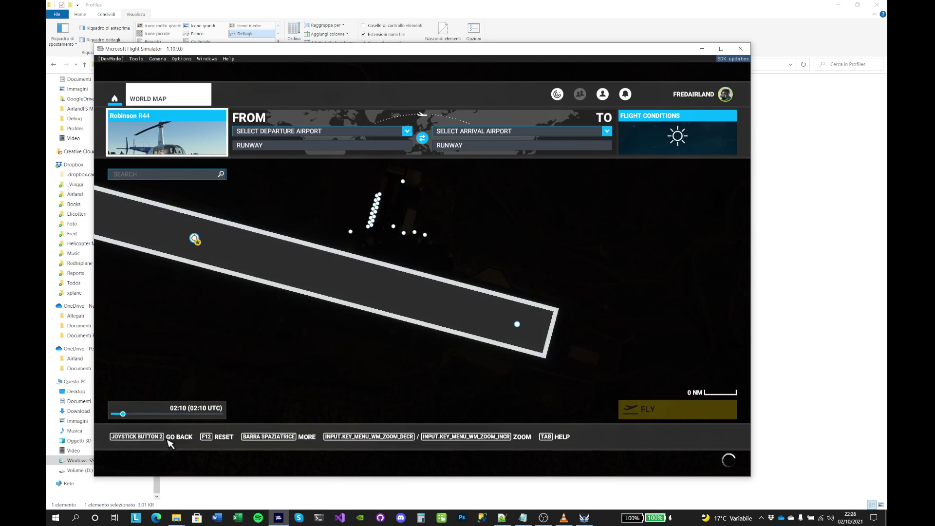
Reset the flight conditions to the live date and time, and set the time to 16:38 UTC
click(648, 137)
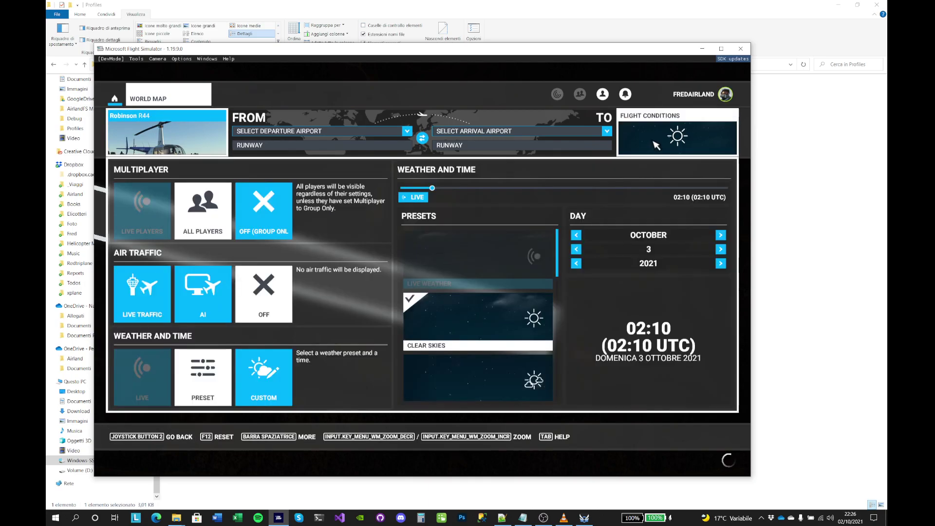
click(415, 197)
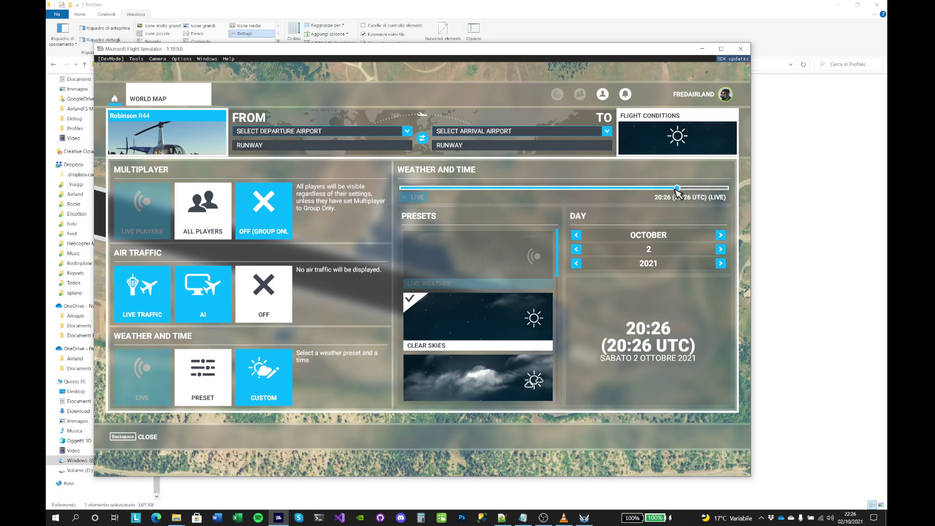
drag(677, 188, 626, 188)
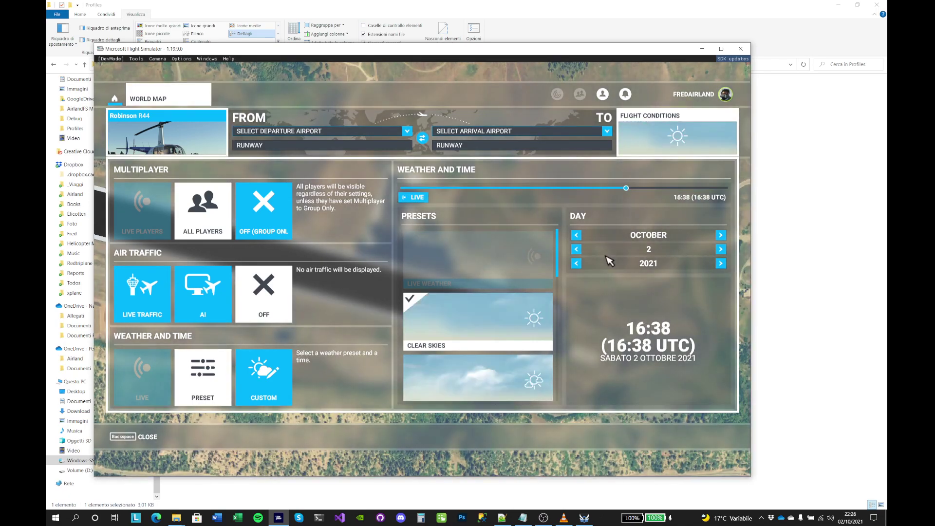
click(127, 436)
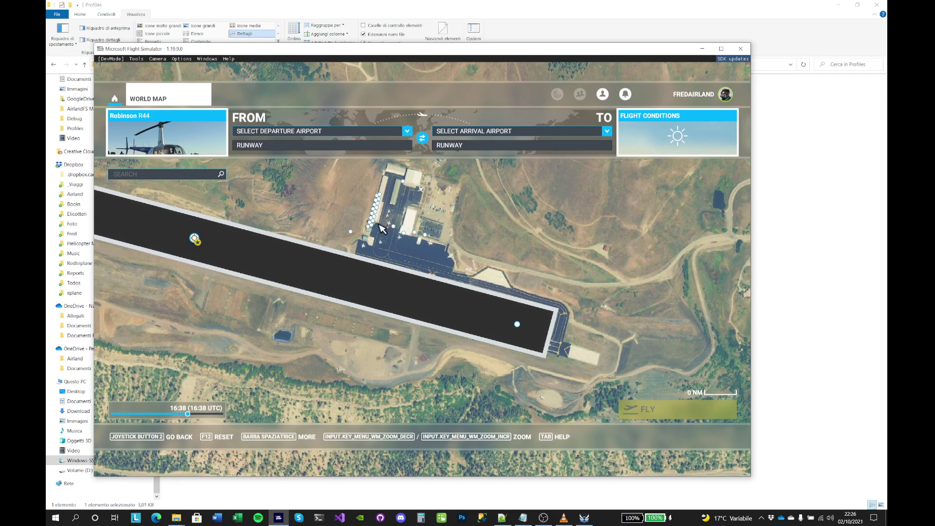
Set a custom departure beside the airport apron near the runway and start the flight with the Robinson R44
click(352, 233)
click(353, 248)
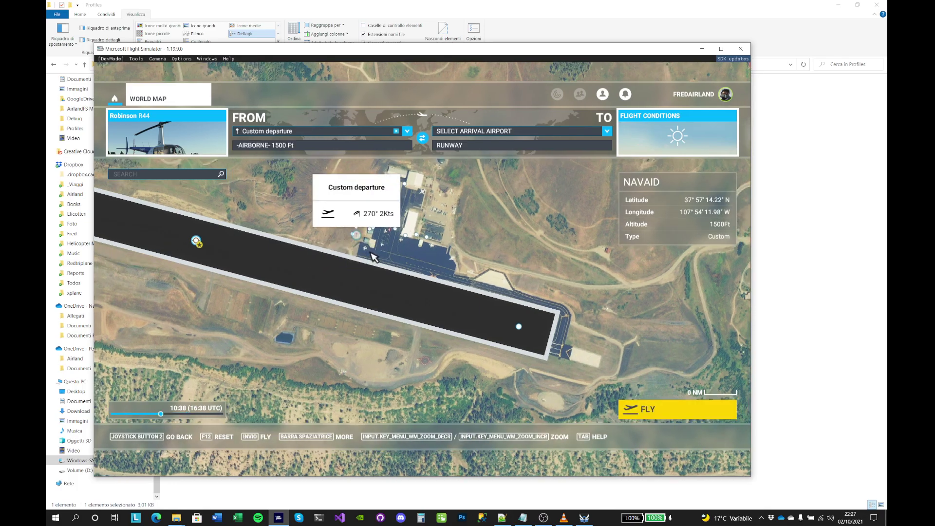
click(677, 419)
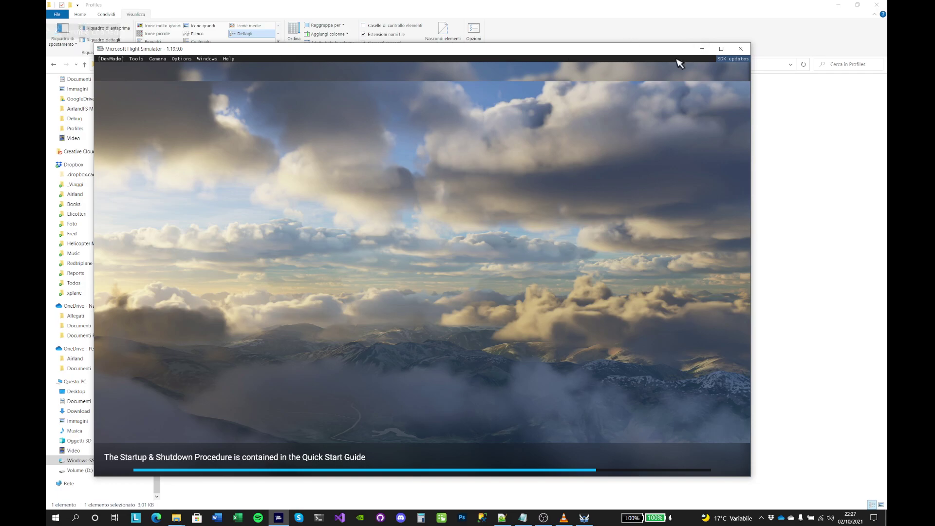
Maximize the simulator window and begin flying the Robinson R44
click(722, 48)
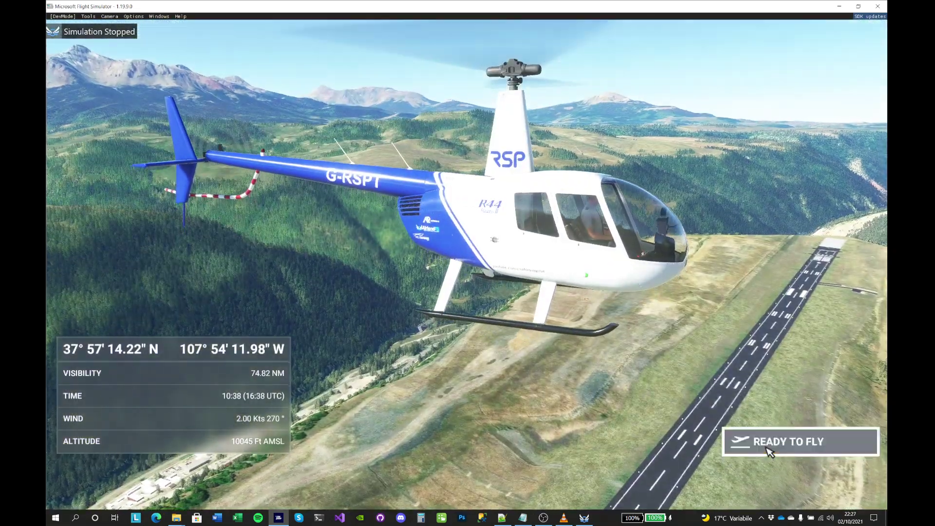
click(768, 451)
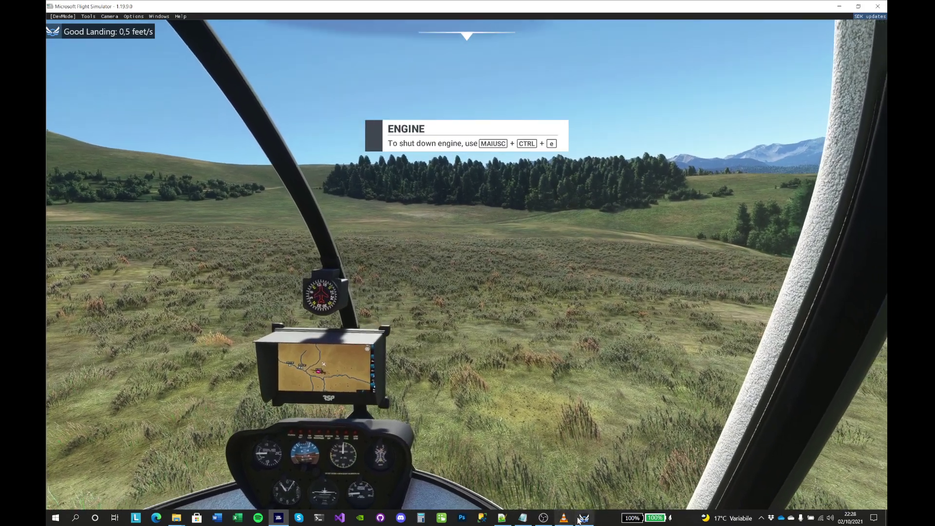
Bring AirlandFS over the simulator, open its Simulation Data page, and move the window clear of the cockpit instruments
click(579, 519)
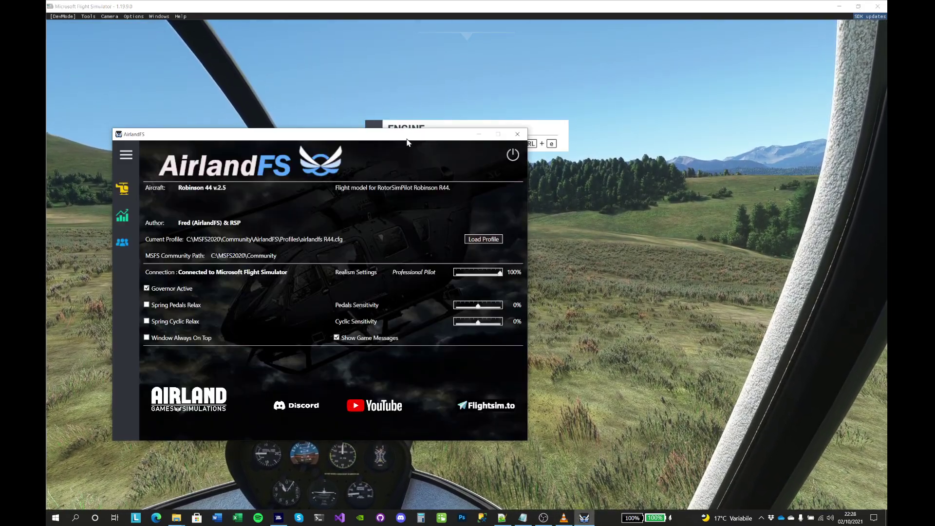
drag(409, 144, 733, 175)
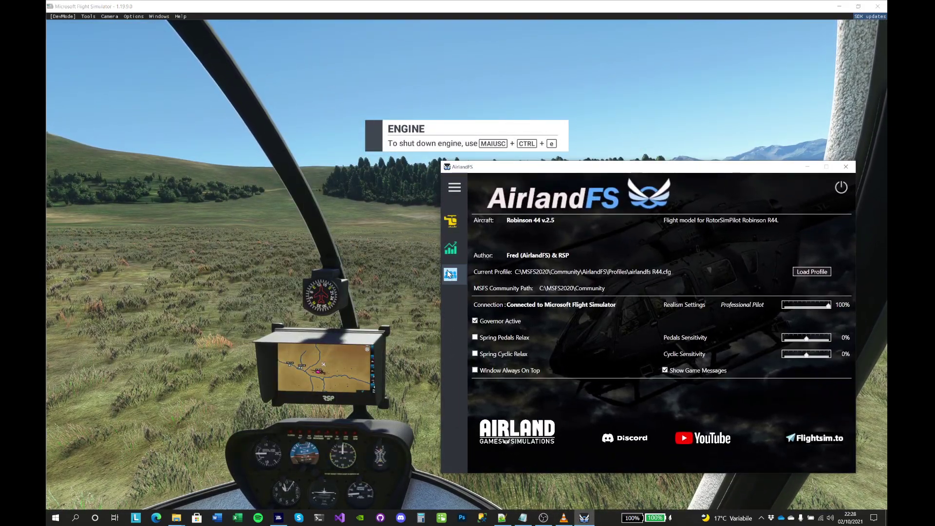
click(450, 248)
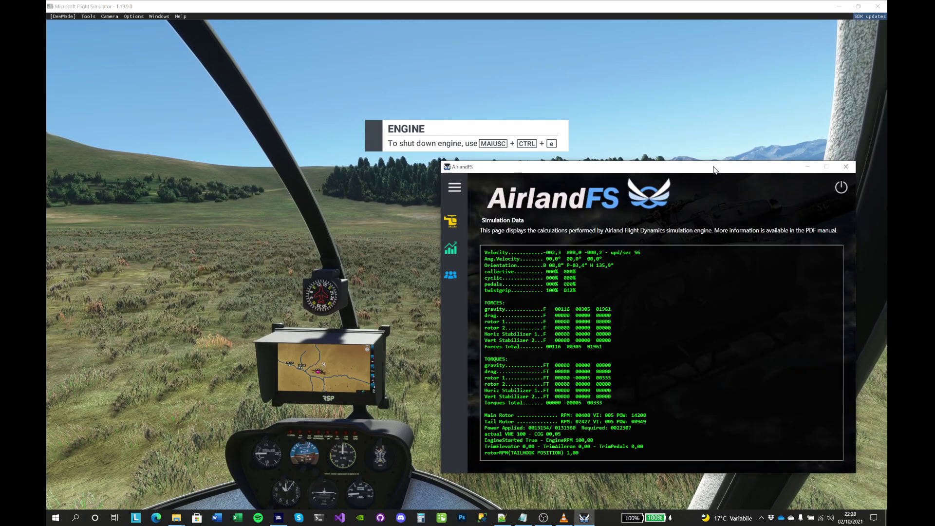
drag(714, 170, 726, 211)
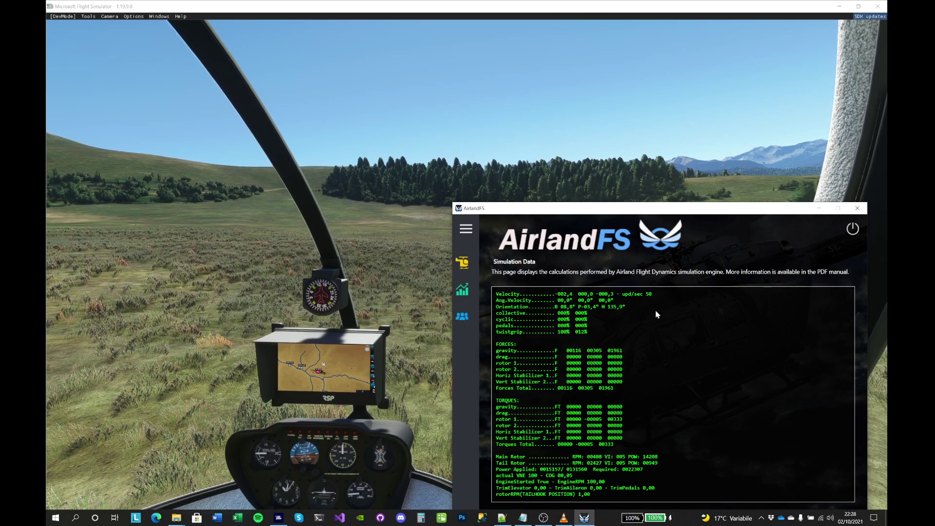
Open airlandfs_R44.cfg from the Profiles folder in a maximized Notepad++ window and apply MS ini file syntax highlighting
key(alt+Tab)
click(500, 324)
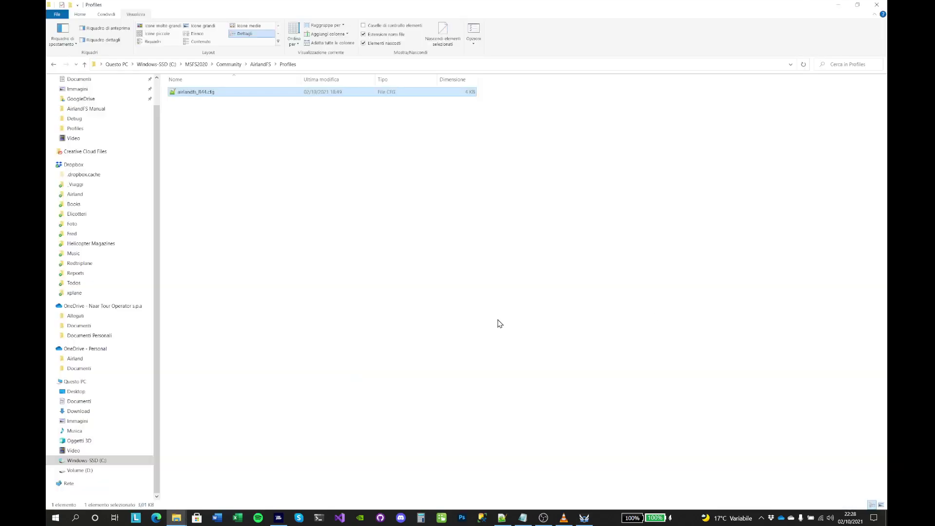
double_click(215, 92)
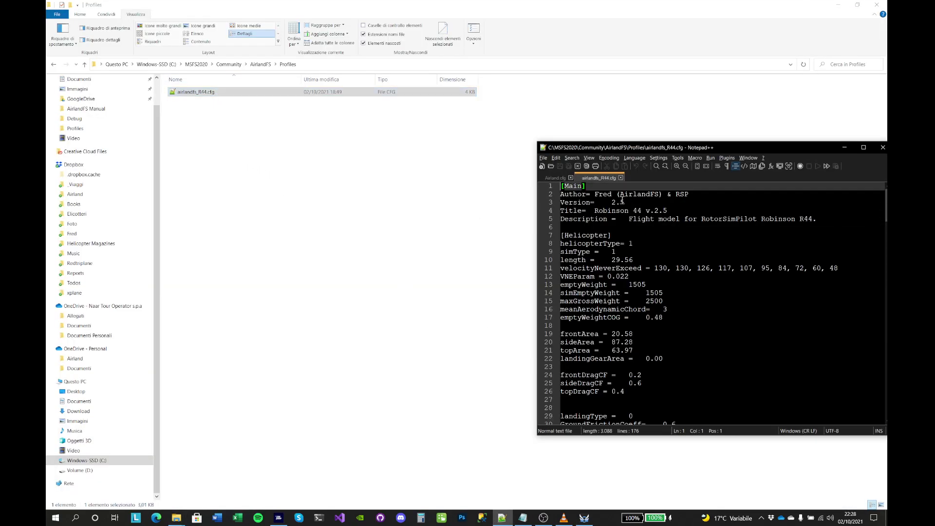
drag(791, 151, 489, 137)
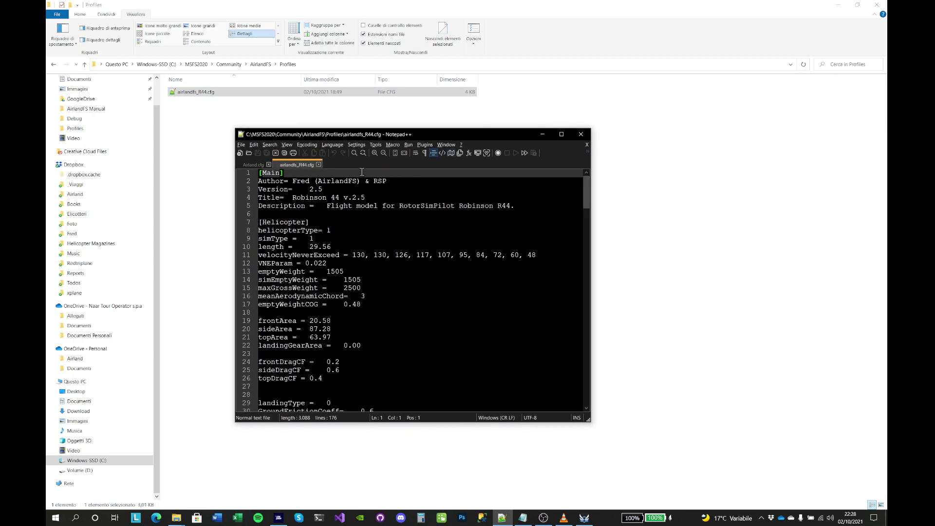
click(330, 145)
click(451, 226)
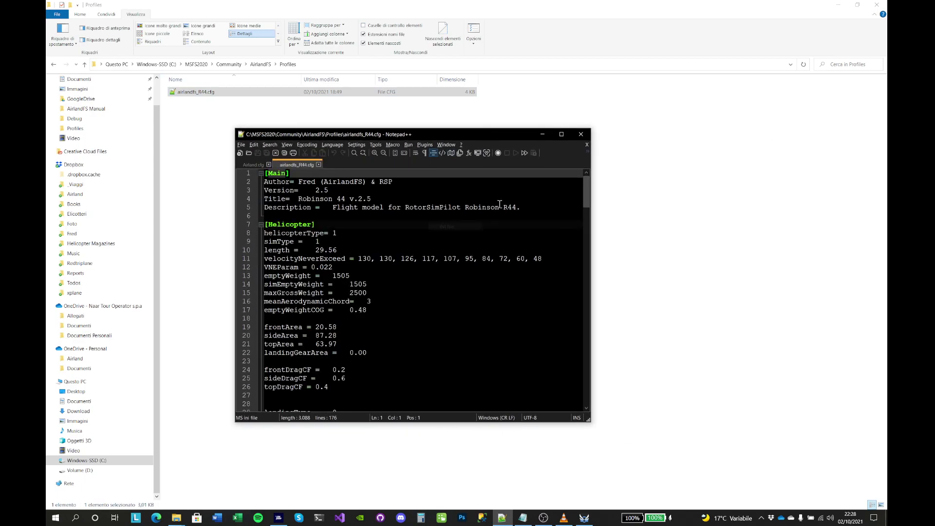
click(561, 134)
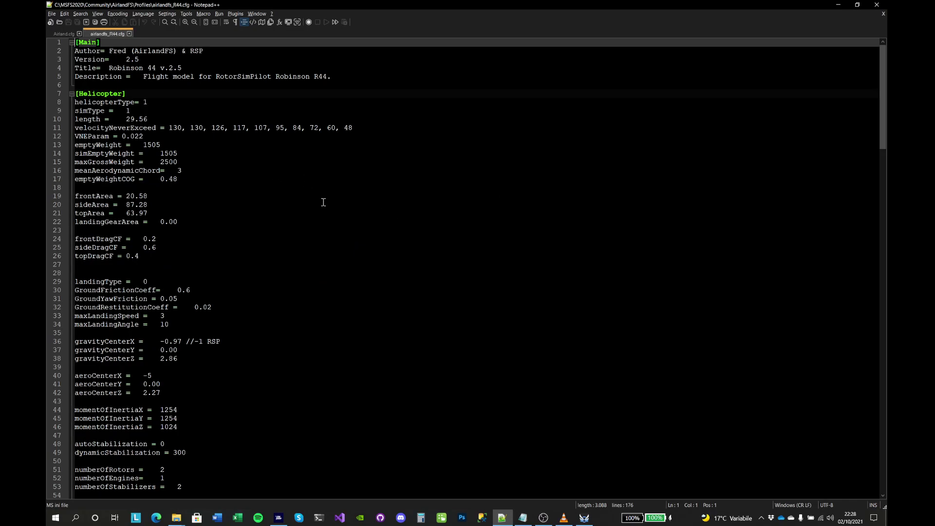
Examine the R44 profile's helicopter, rotor, engine, stabilizer and simulation parameters
scroll(323, 202, down, 3)
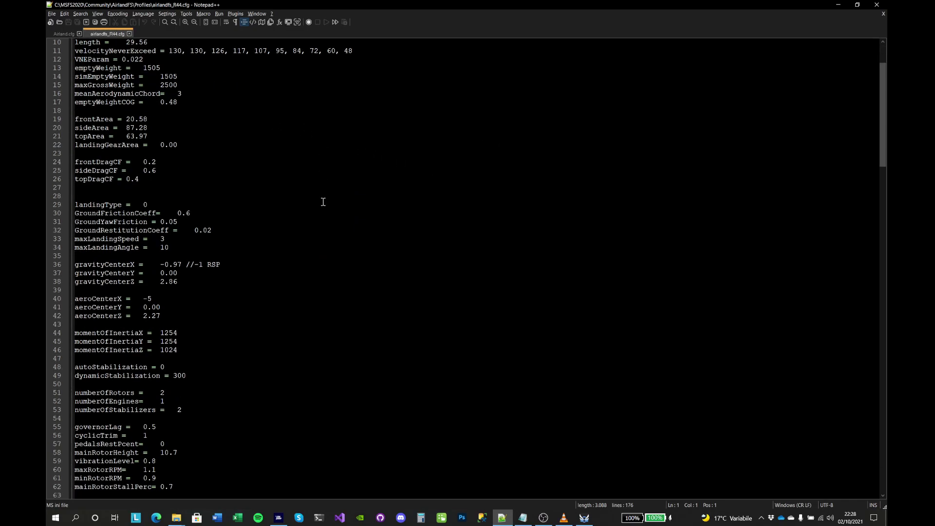
scroll(323, 201, down, 5)
scroll(323, 202, up, 5)
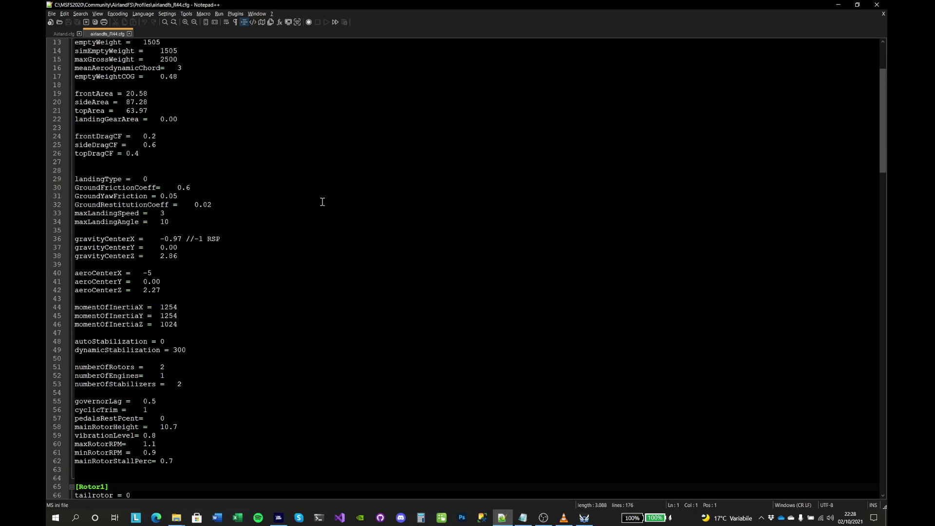
scroll(321, 202, down, 10)
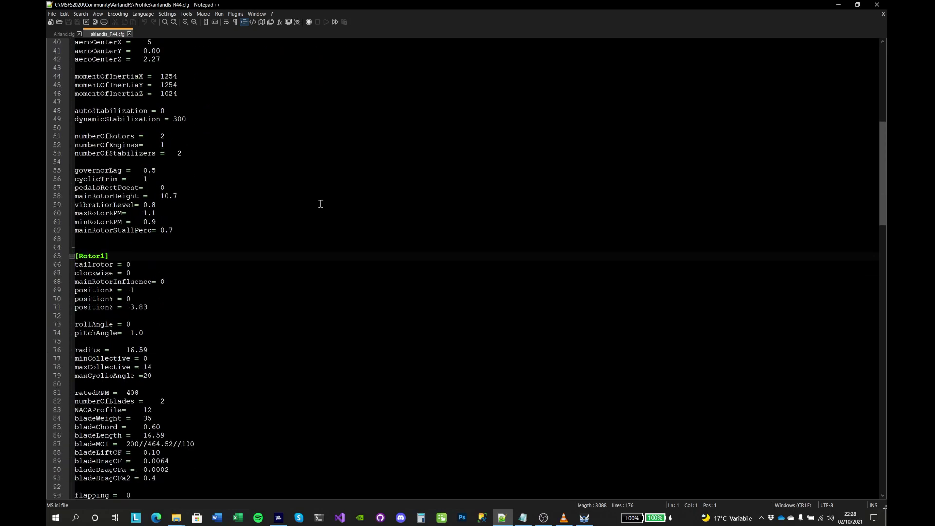
scroll(321, 203, down, 20)
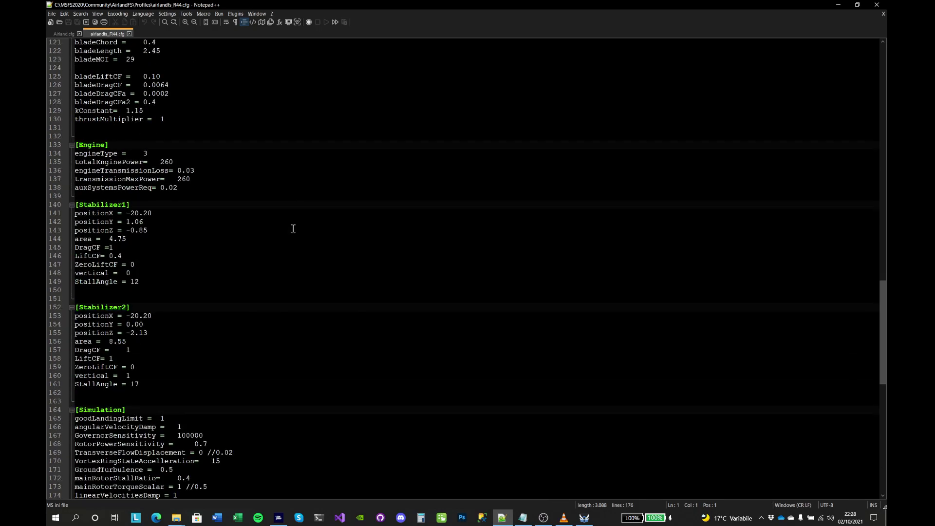
scroll(293, 228, down, 10)
scroll(292, 229, up, 9)
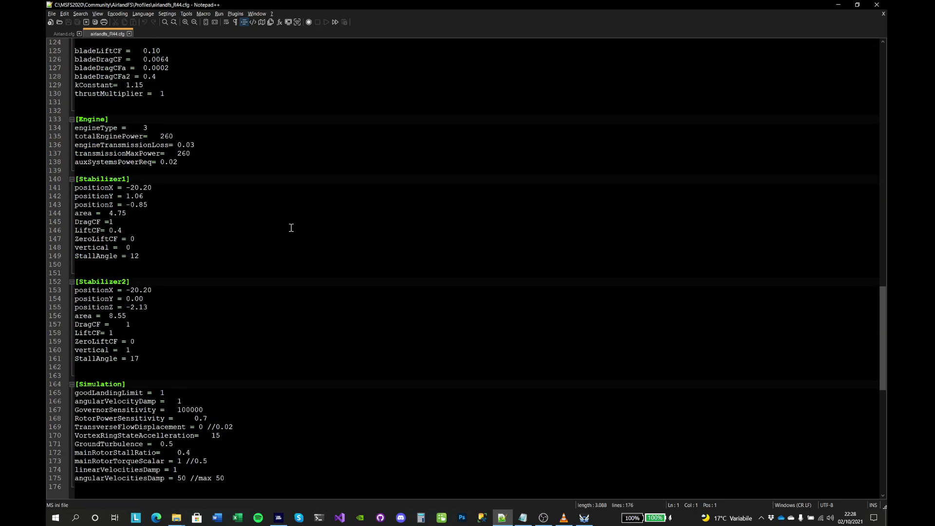
scroll(292, 228, up, 16)
scroll(291, 227, up, 14)
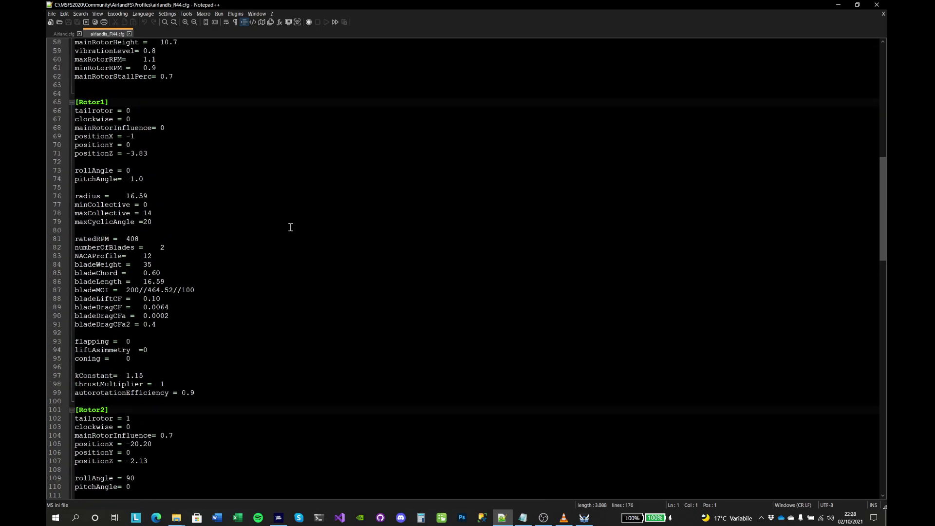
scroll(233, 192, up, 5)
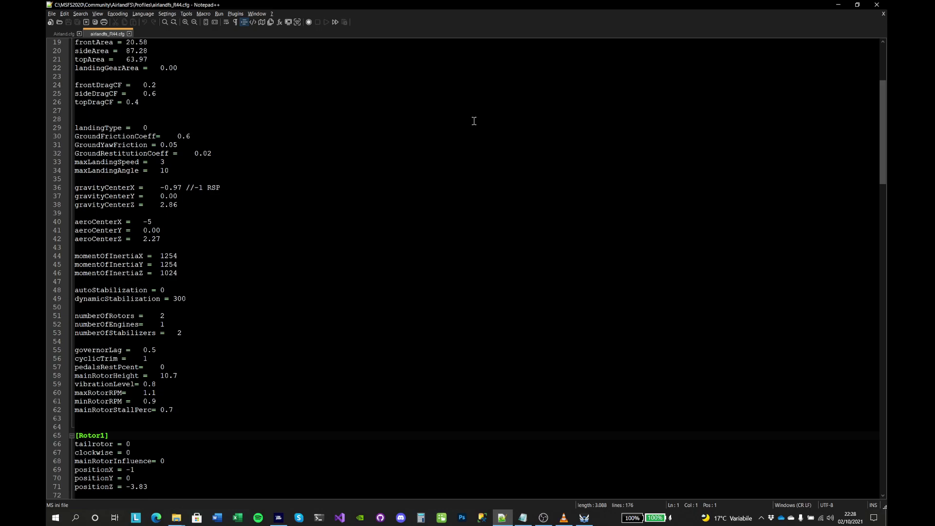
Minimize the profile editor and bring the AirlandFS window back in front of Microsoft Flight Simulator
click(837, 7)
key(alt+Tab)
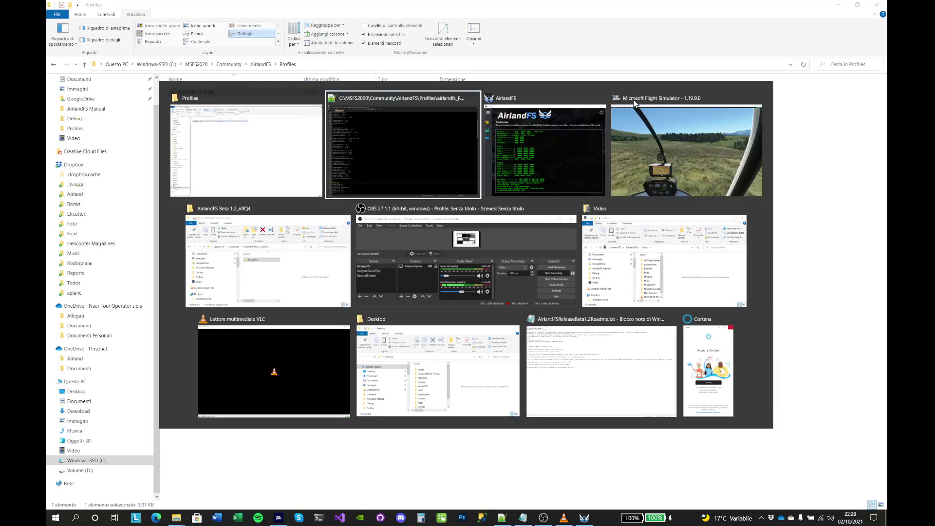
click(600, 113)
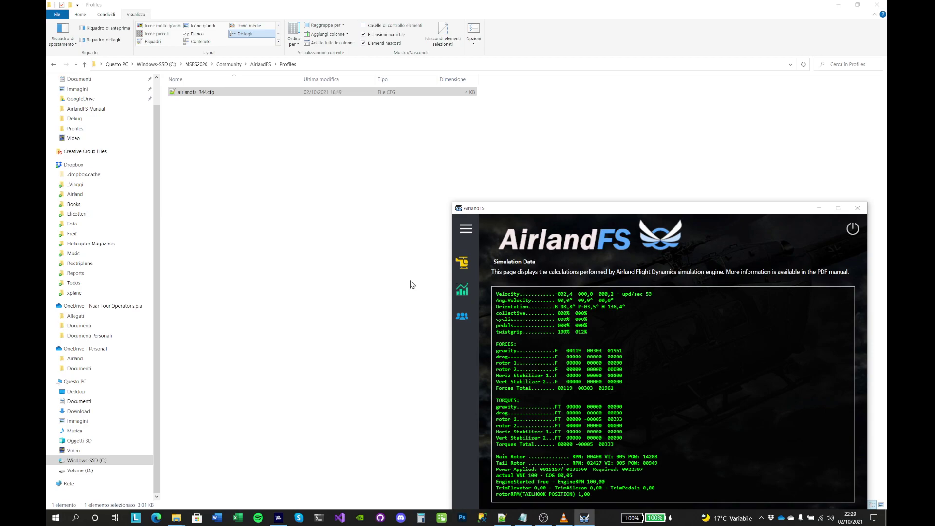
key(alt+Tab)
key(Tab)
key(Tab)
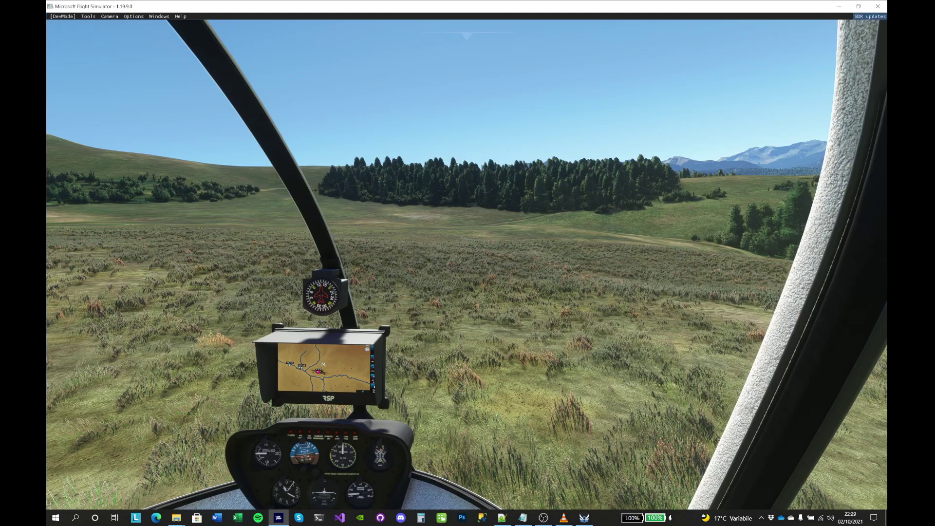
key(alt+Tab)
key(Tab)
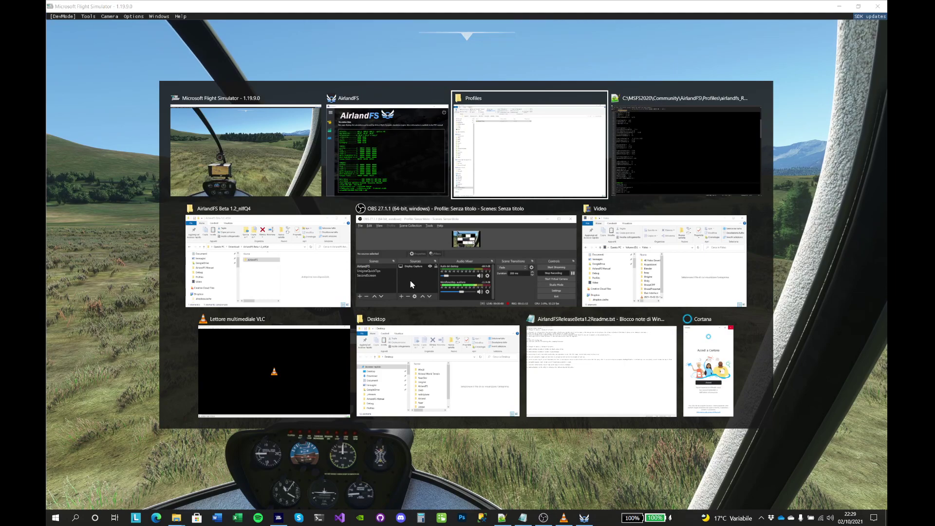
key(shift+Tab)
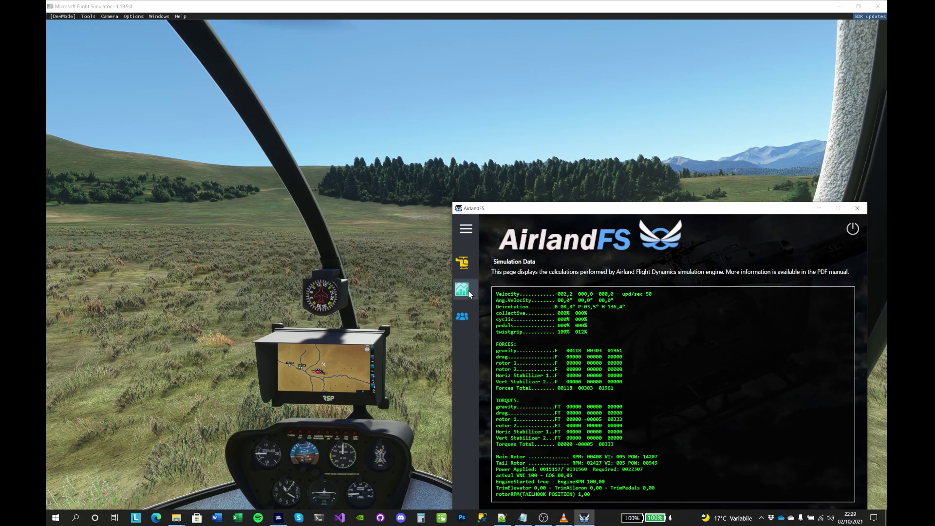
Enable Window Always On Top in AirlandFS, and place its Simulation Data beside a cockpit view tilted down toward the instruments
click(470, 294)
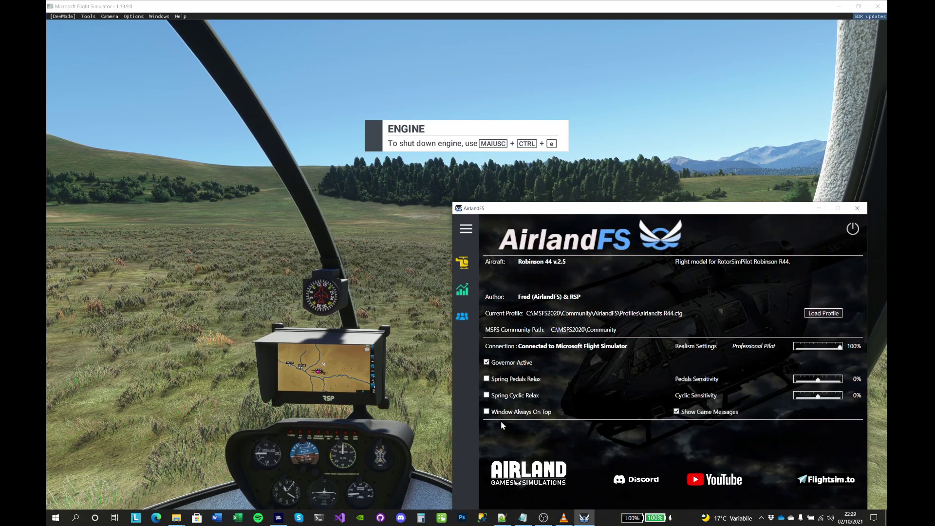
click(487, 412)
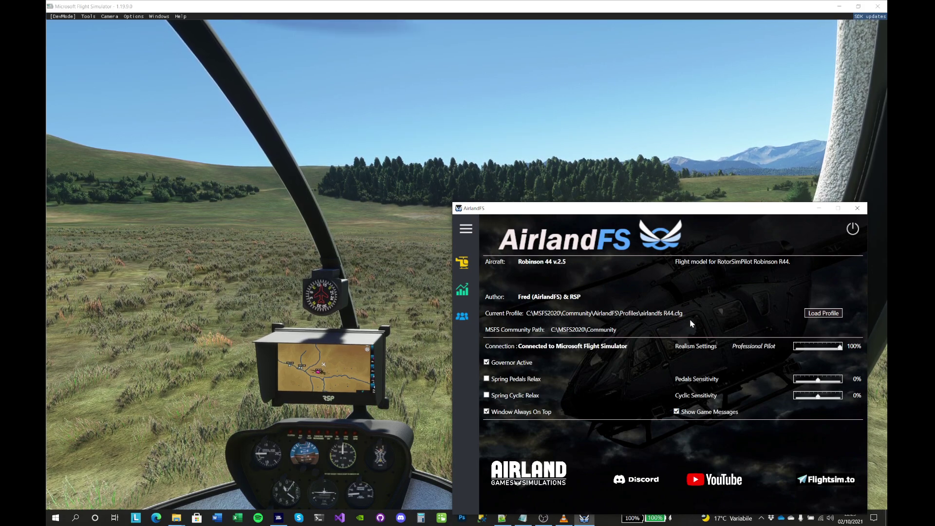
drag(711, 219, 774, 253)
click(555, 357)
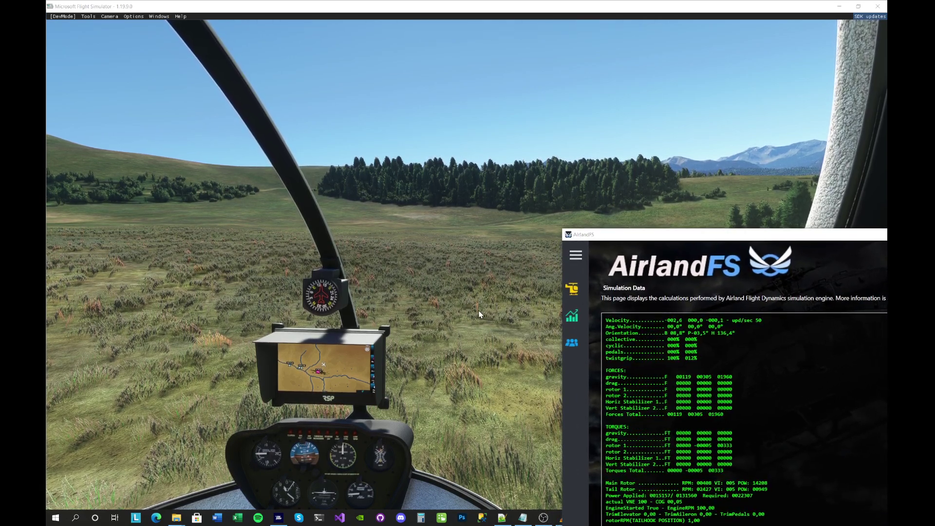
drag(476, 344, 478, 229)
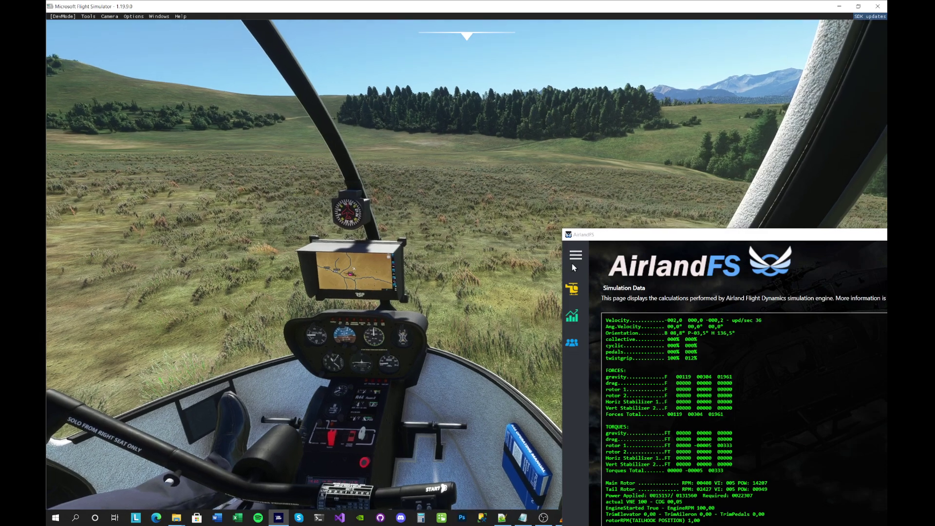
Set Realism Settings to 0% (Casual Pilot), and return to the simulator with the Simulation Data page showing
click(572, 288)
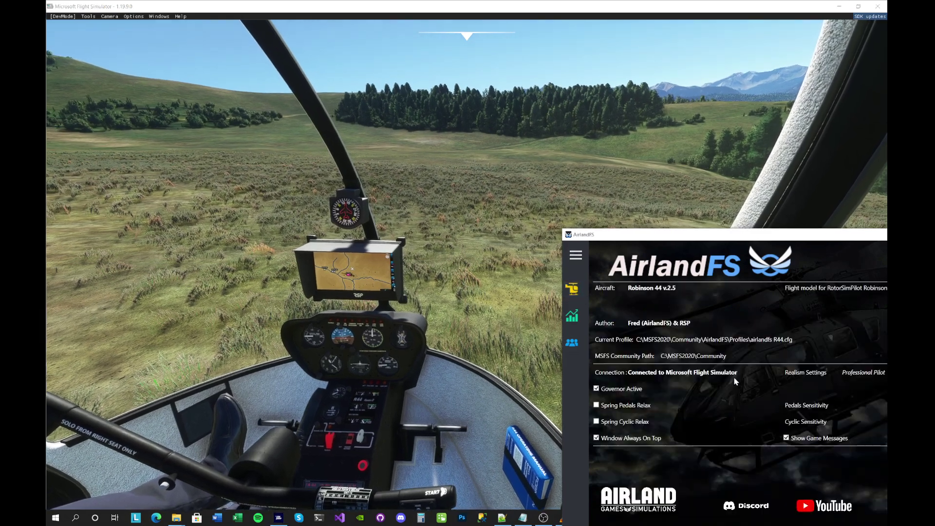
drag(775, 239, 687, 221)
drag(863, 355, 790, 361)
drag(716, 220, 814, 234)
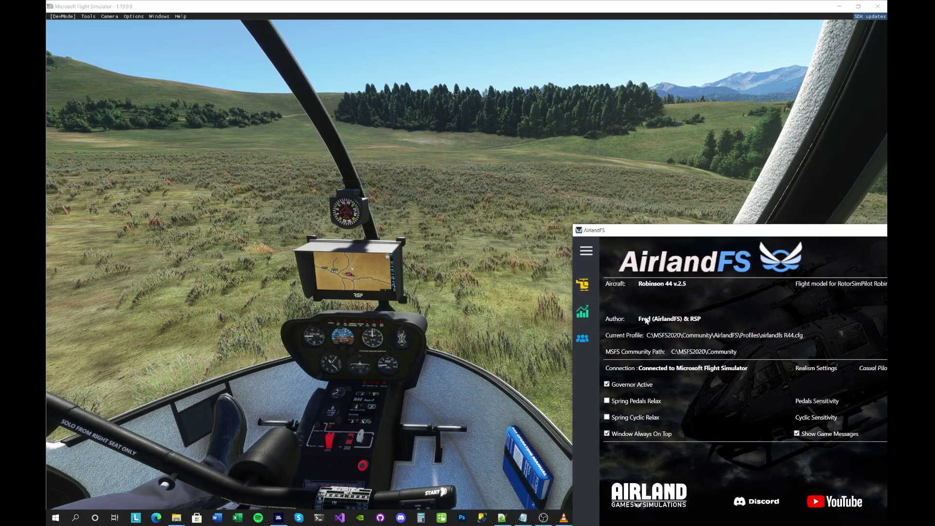
click(580, 318)
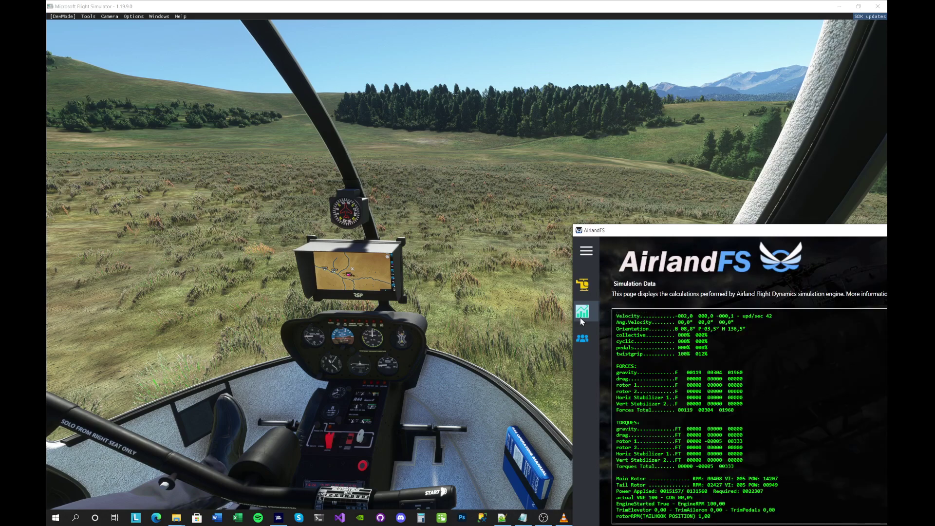
click(429, 220)
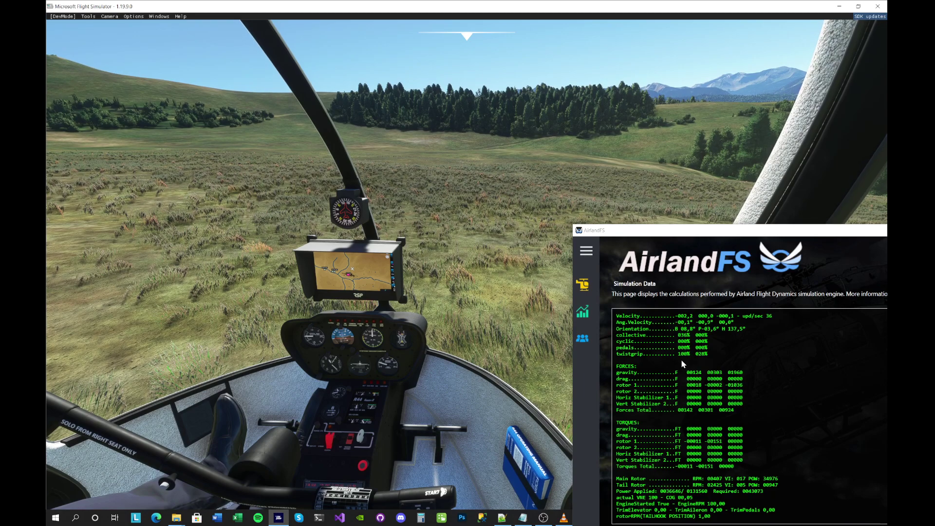
Move the AirlandFS window fully into view, reopen its Simulation Data page, and resume flying the R44 in the simulator
click(584, 288)
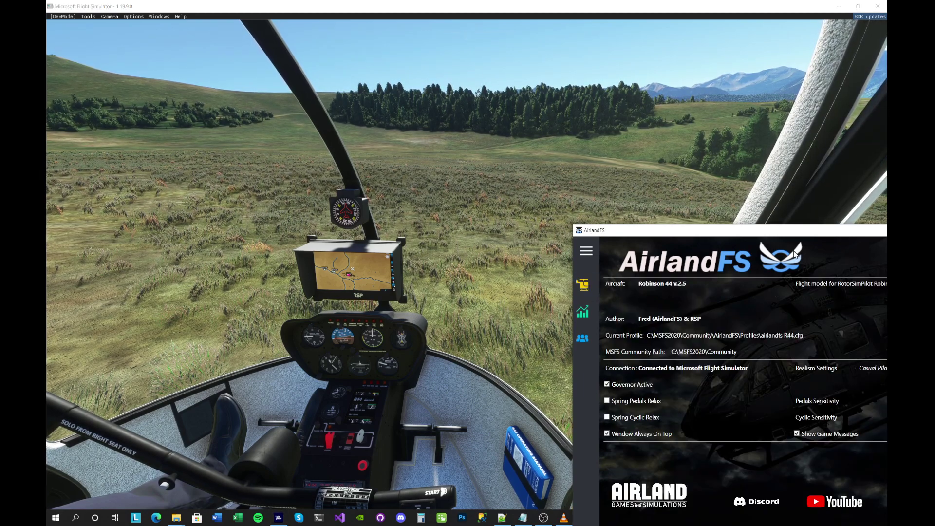
drag(794, 231, 693, 240)
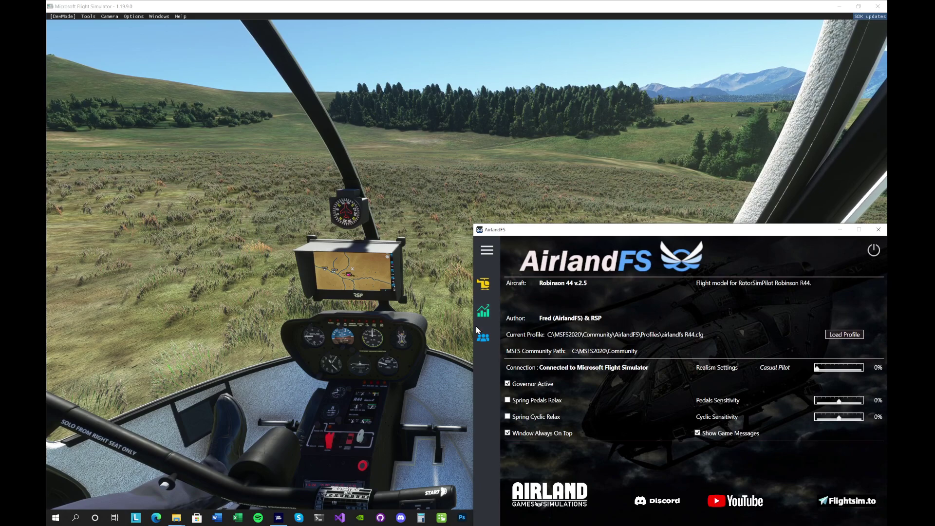
click(483, 311)
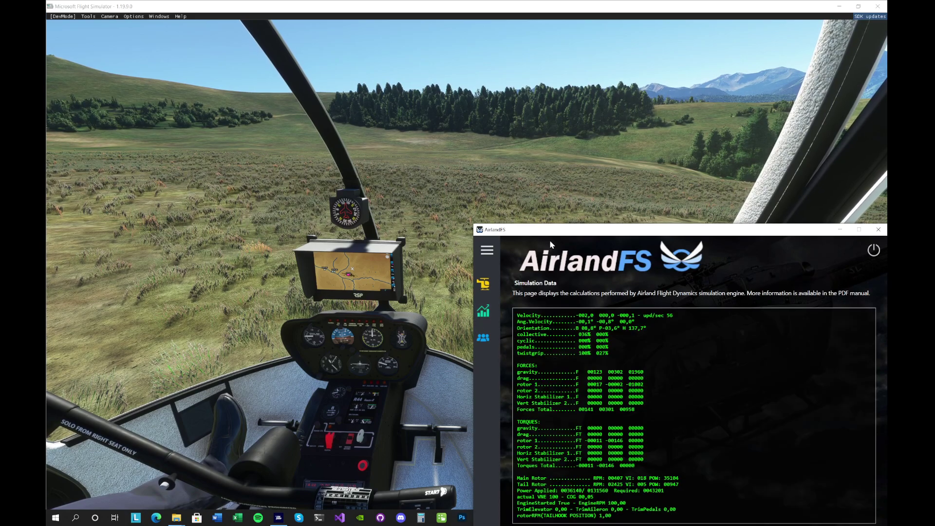
click(577, 180)
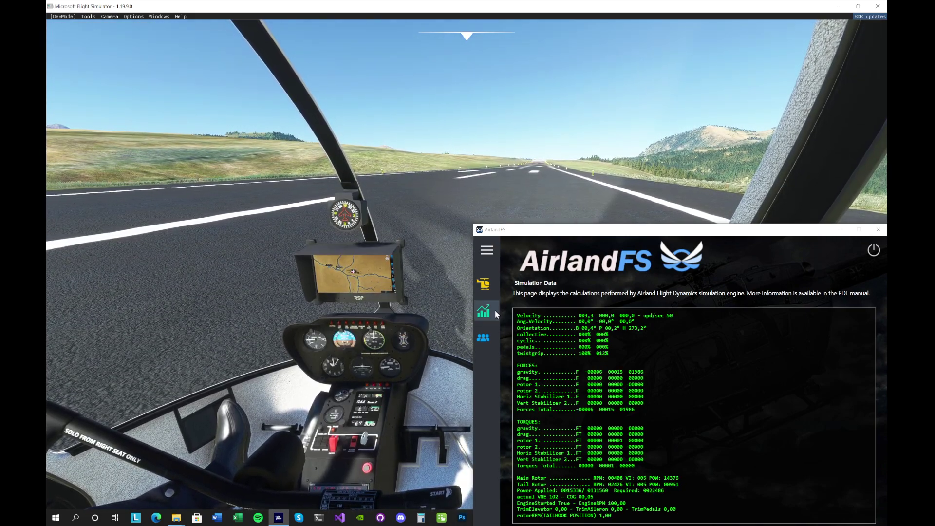
Raise Realism Settings to 100% (Professional Pilot) for the Robinson 44 profile in AirlandFS
click(483, 285)
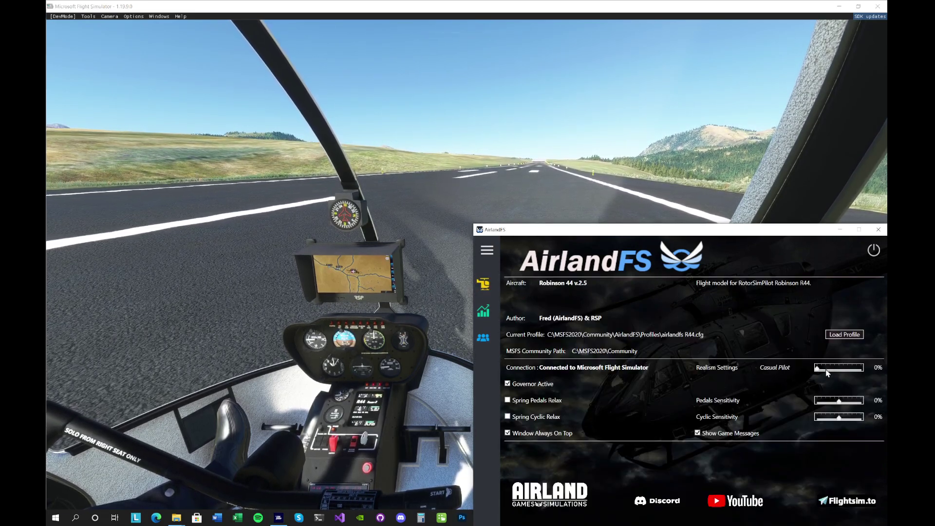
drag(817, 371, 866, 372)
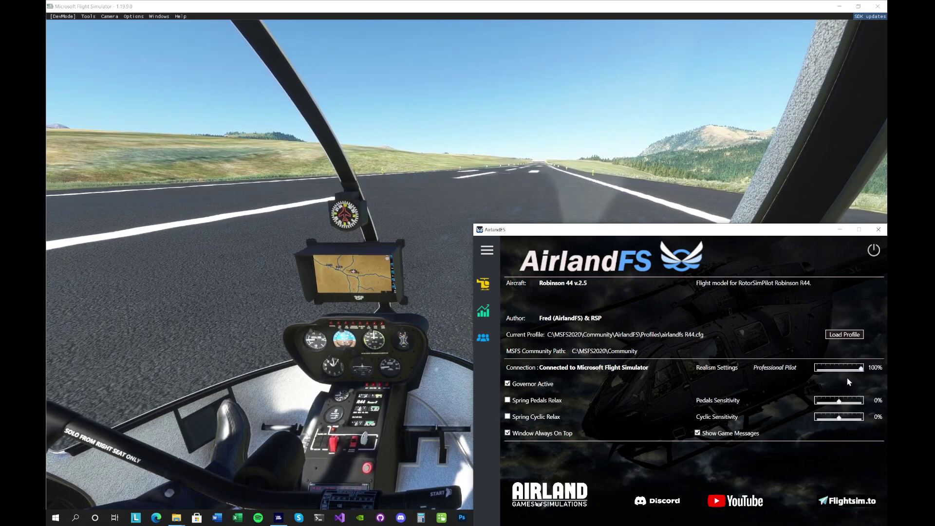
Show the Simulation Data page with the AirlandFS window moved aside to uncover more of the cockpit view, and return to the simulator
mouse_move(765, 235)
mouse_down()
mouse_move(788, 239)
mouse_move(778, 231)
mouse_up()
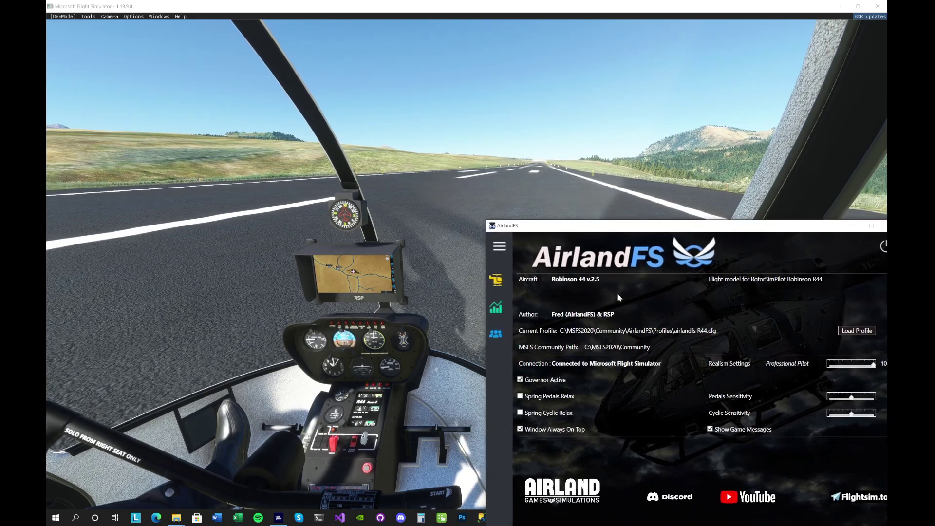
click(497, 310)
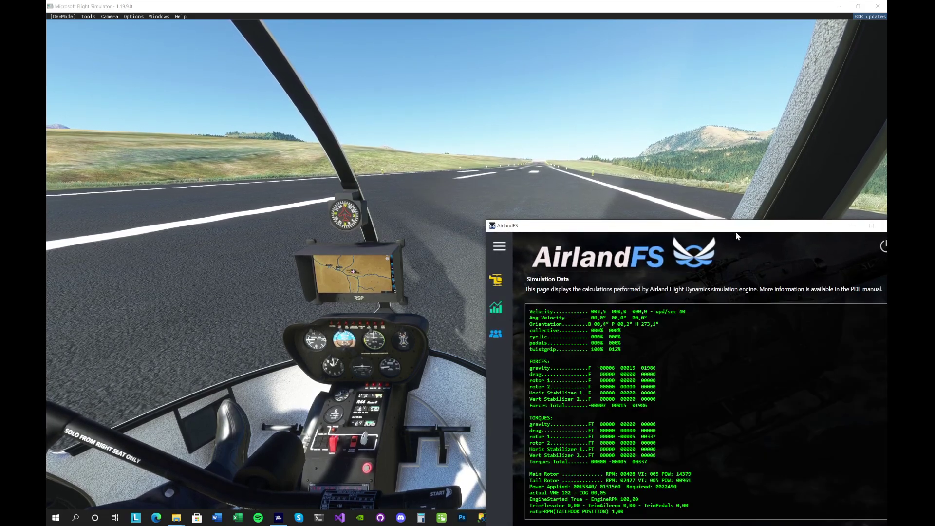
drag(548, 272, 698, 296)
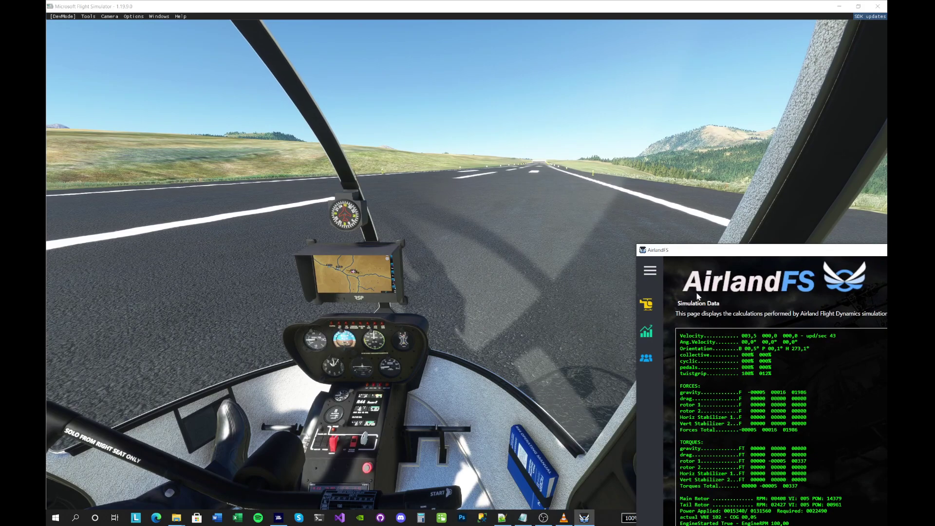
click(563, 276)
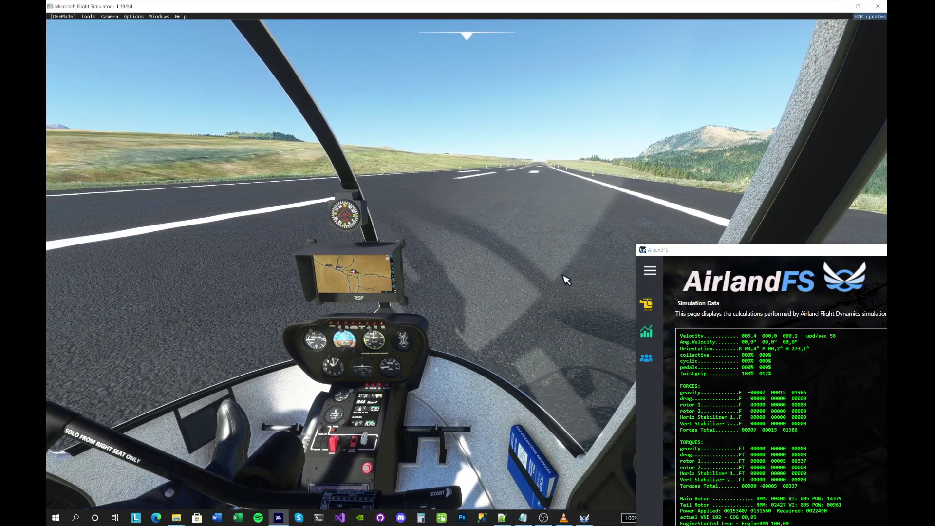